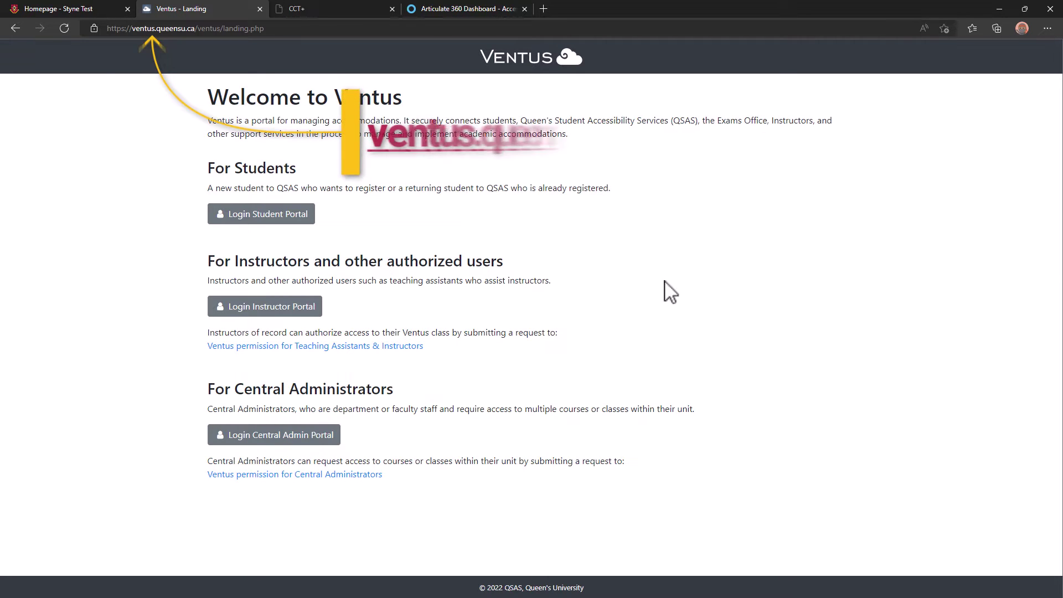
# Enter the Ventus Instructor Portal to view the class list.
pyautogui.click(297, 311)
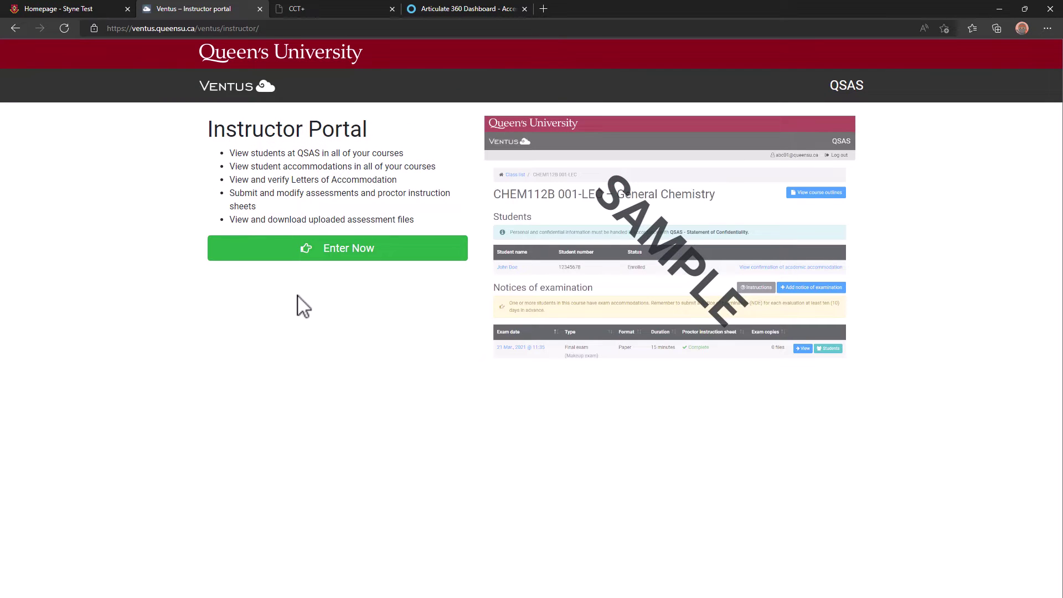
pyautogui.click(321, 252)
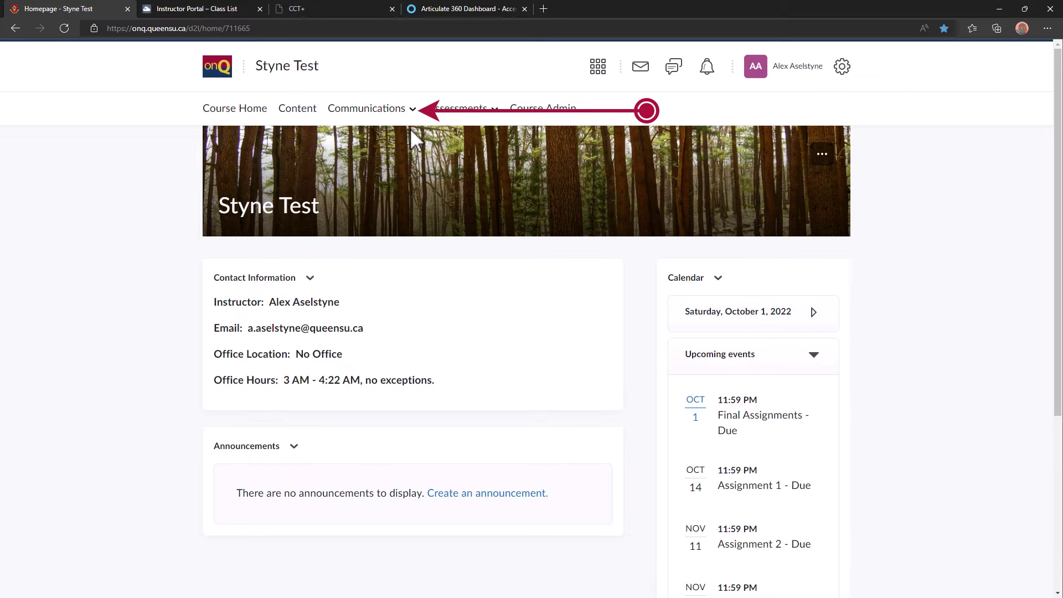
# In onQ's Styne Test course, open the accommodations of the fourth-listed person, a test student, from the classlist.
pyautogui.click(361, 111)
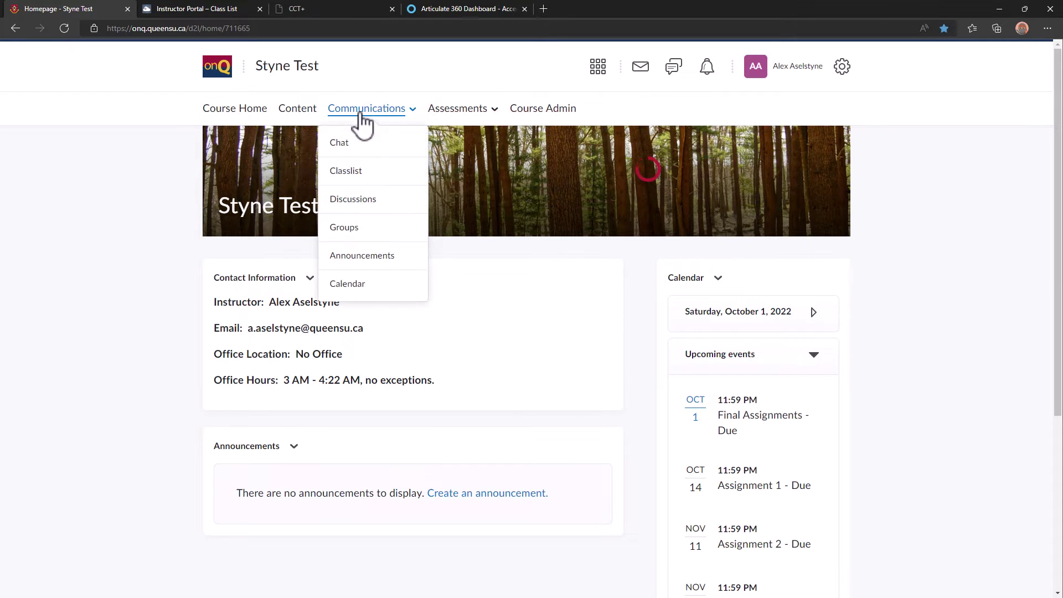
pyautogui.click(346, 171)
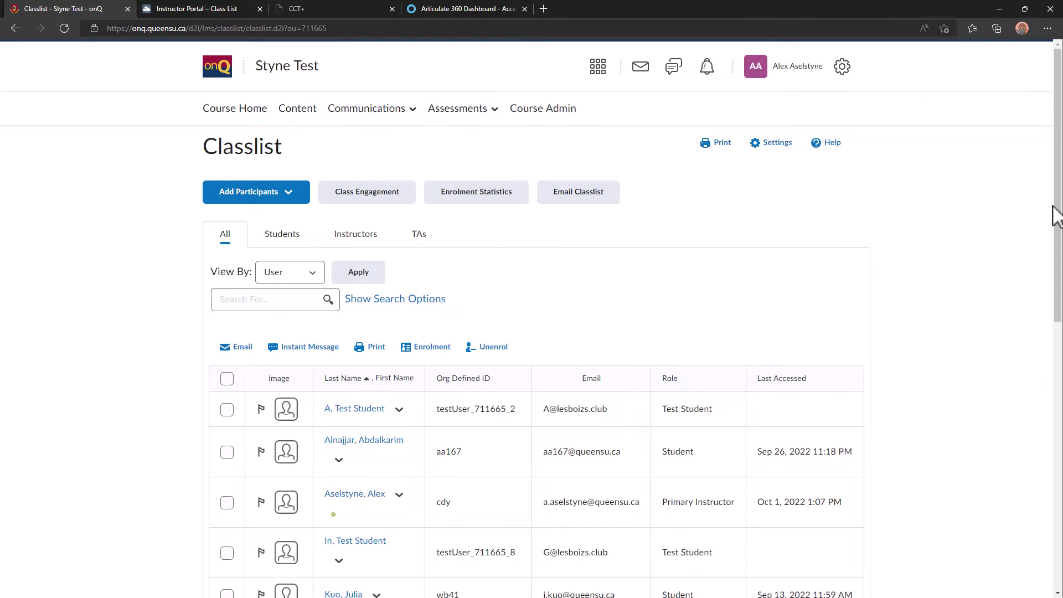
pyautogui.moveTo(1057, 213); pyautogui.dragTo(1037, 367)
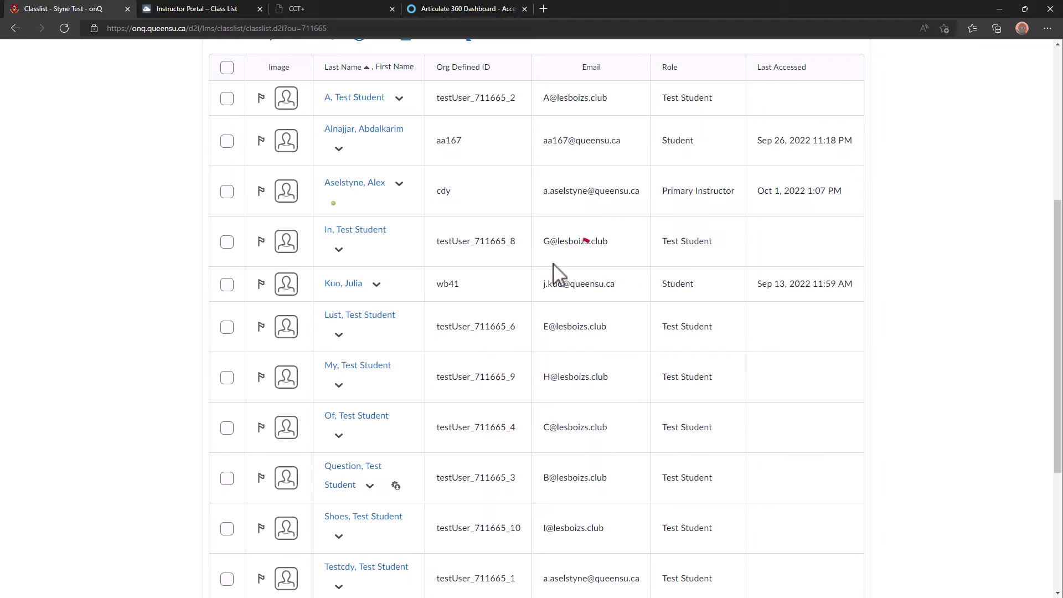
pyautogui.click(339, 252)
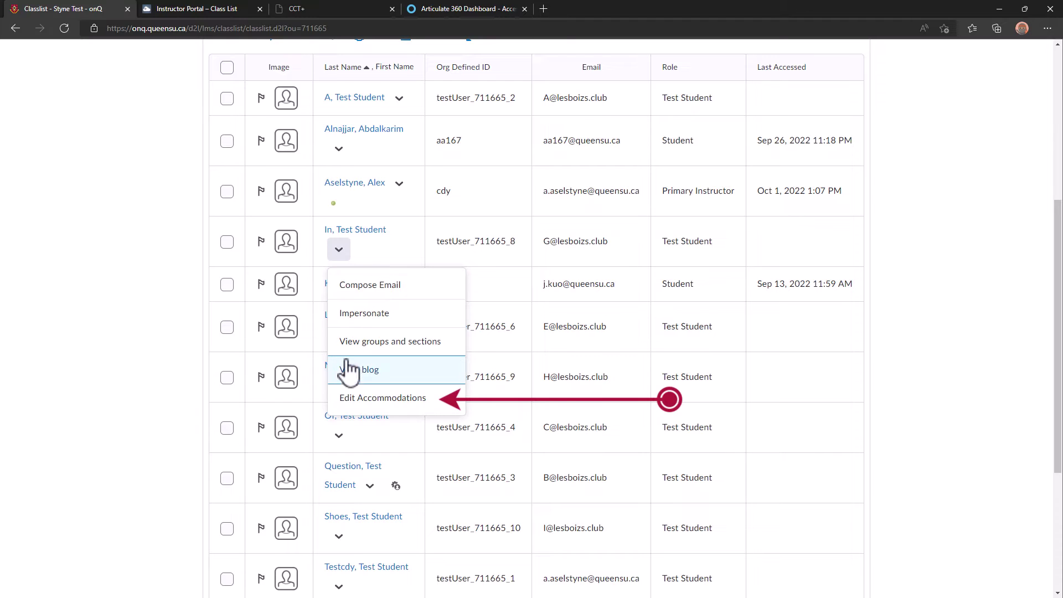
pyautogui.click(357, 399)
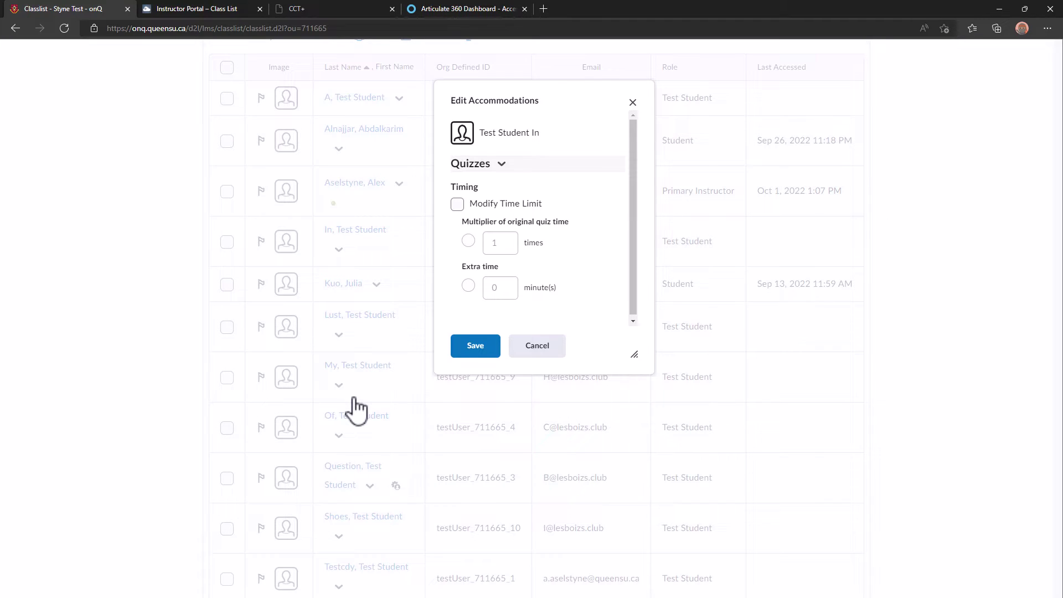
# Enable the modified quiz time limit for this student with a multiplier of 1.25 times the original time.
pyautogui.click(458, 205)
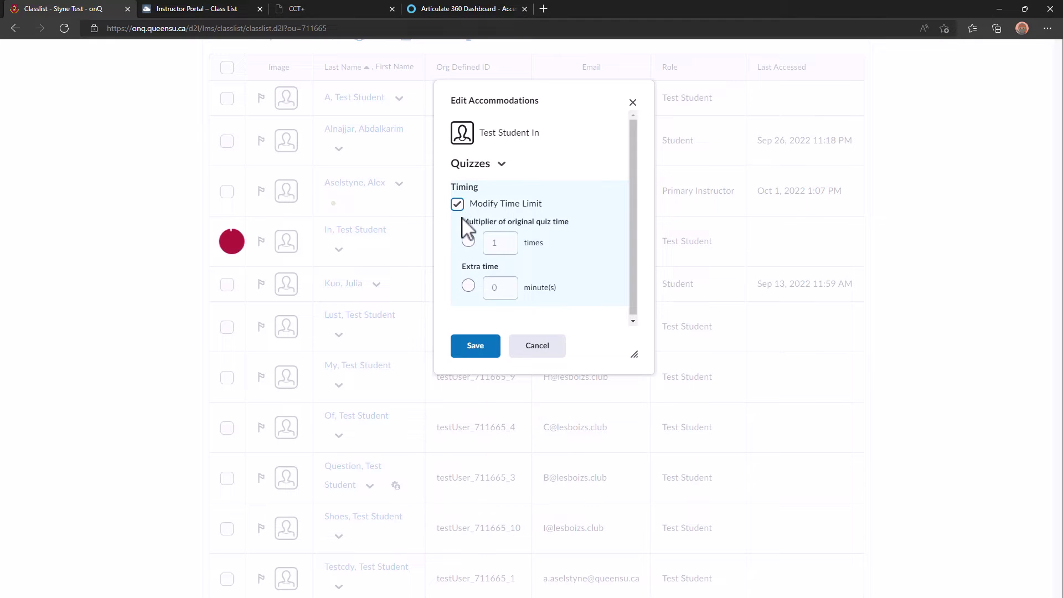
pyautogui.click(470, 244)
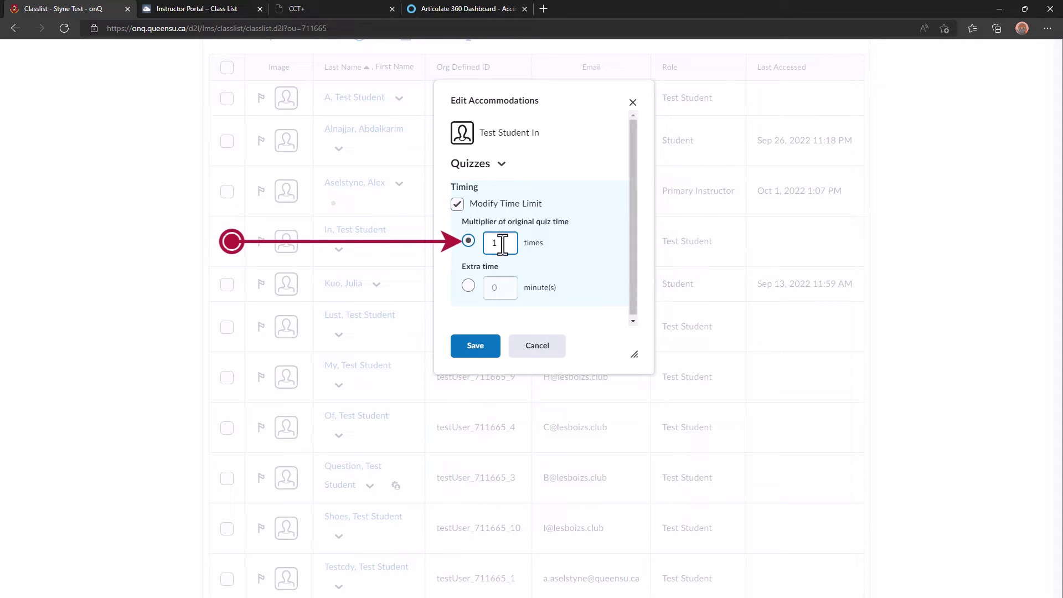
pyautogui.click(508, 244)
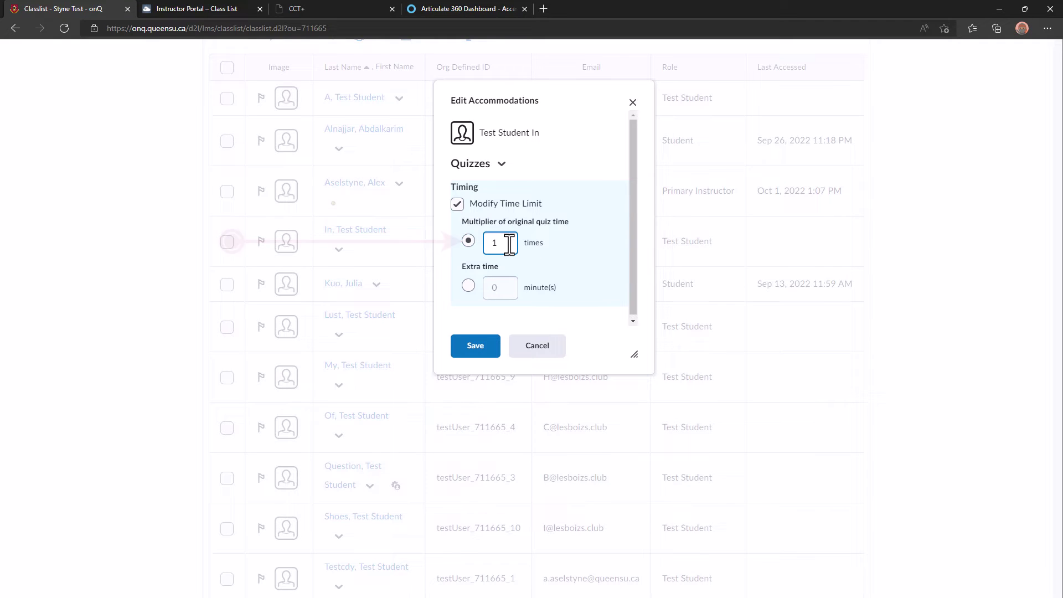
pyautogui.write('1.25')
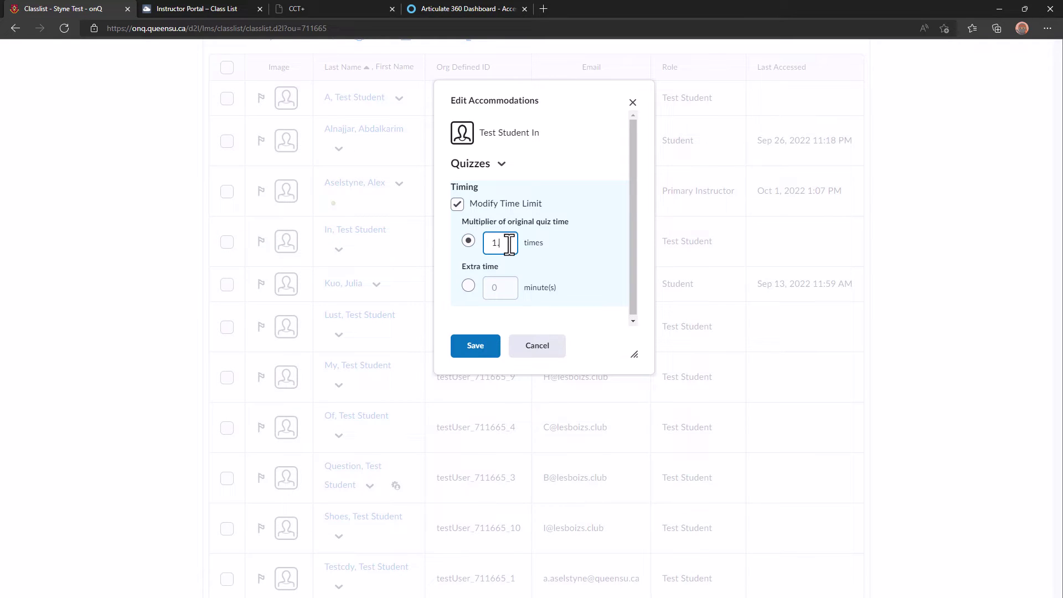
# Change the multiplier of the original quiz time to 2.
pyautogui.click(594, 254)
pyautogui.click(506, 243)
pyautogui.press('BackSpace')
pyautogui.press('BackSpace')
pyautogui.write('2')
# Switch the accommodation to extra time and set it to 5 minutes.
pyautogui.click(469, 286)
pyautogui.click(504, 286)
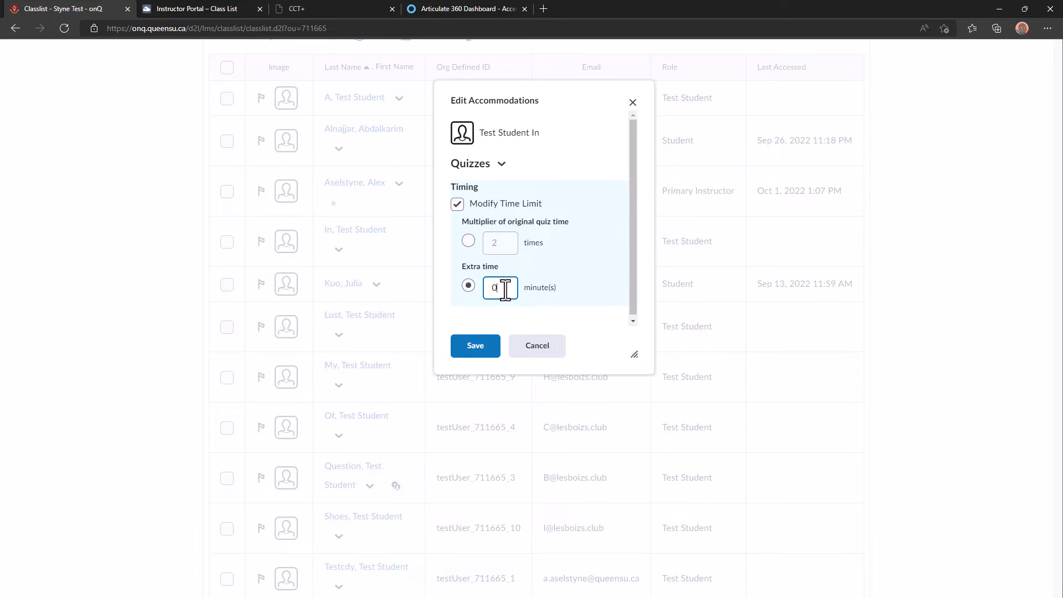
pyautogui.write('5')
# Switch back to the quiz time multiplier, set it to 1.25 times, and save the accommodation.
pyautogui.click(468, 240)
pyautogui.click(516, 245)
pyautogui.press('BackSpace')
pyautogui.write('1.25')
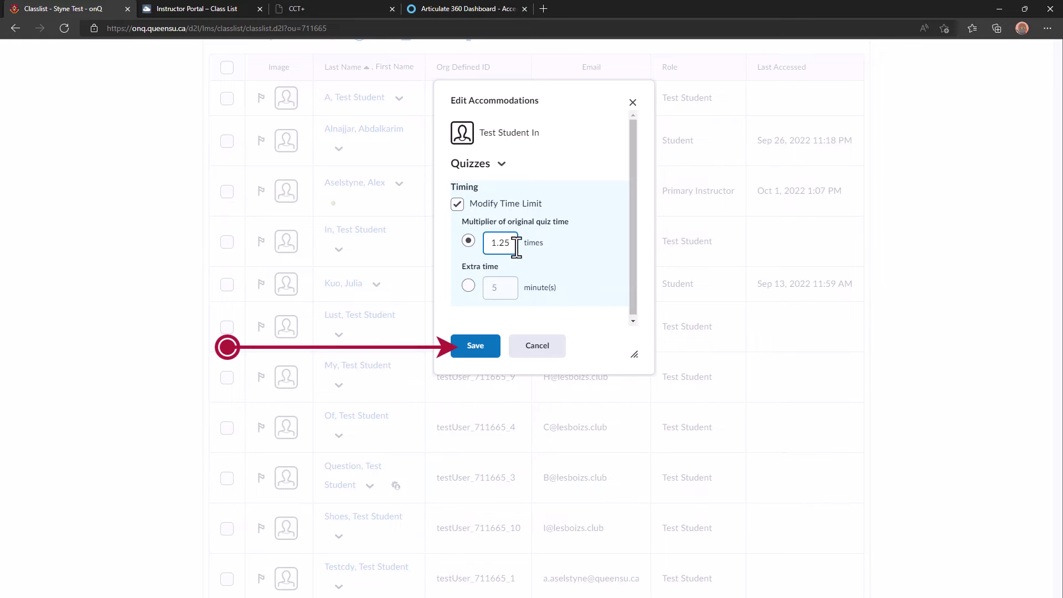
pyautogui.click(474, 348)
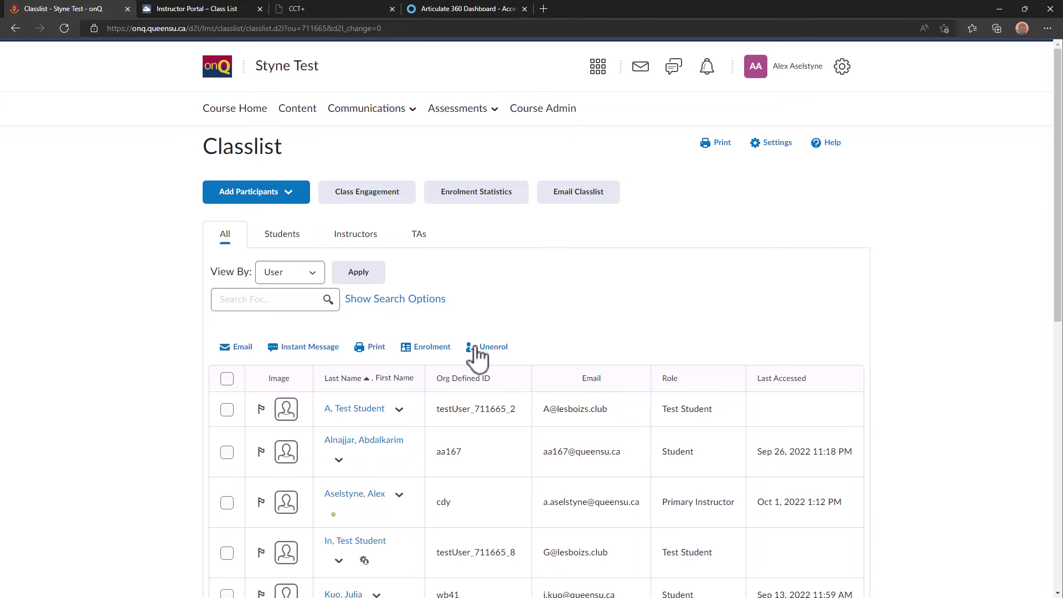
# Give the first-listed test student in the classlist a quiz time multiplier of 1.5 and save the accommodation.
pyautogui.scroll(-3, 476, 357)
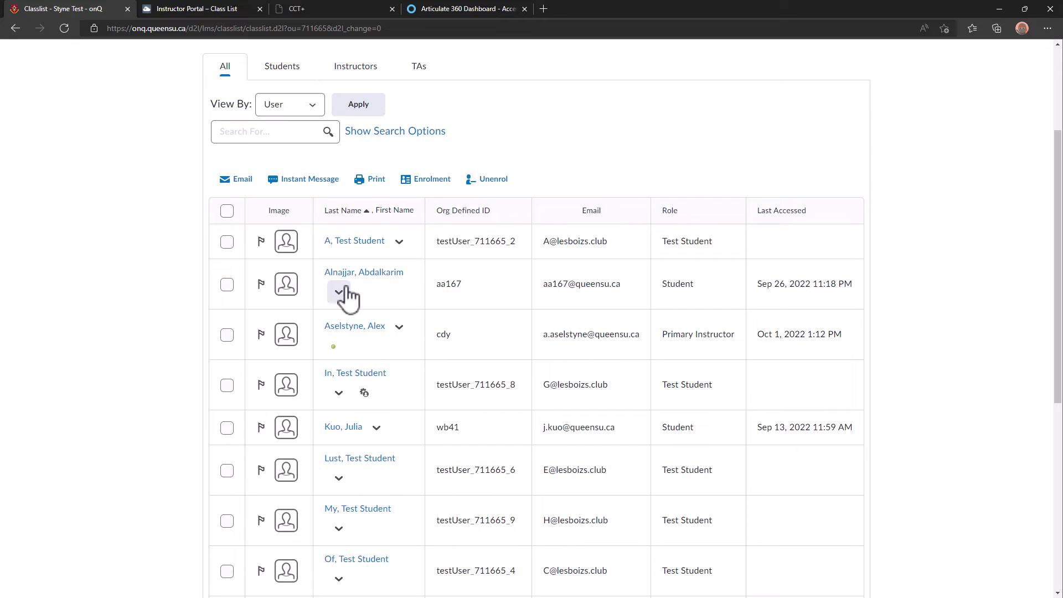
pyautogui.click(396, 249)
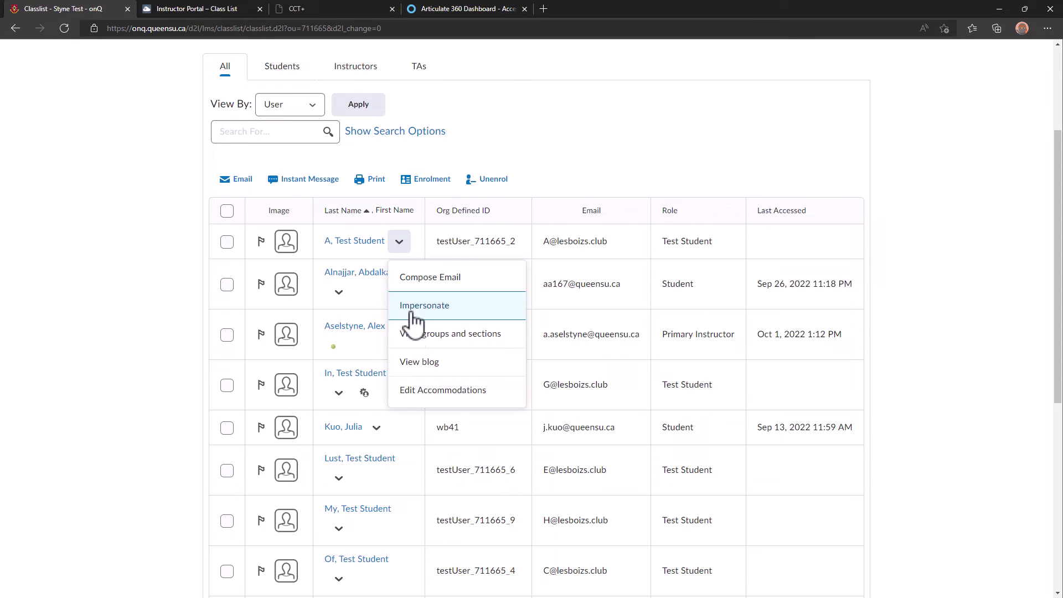
pyautogui.click(416, 389)
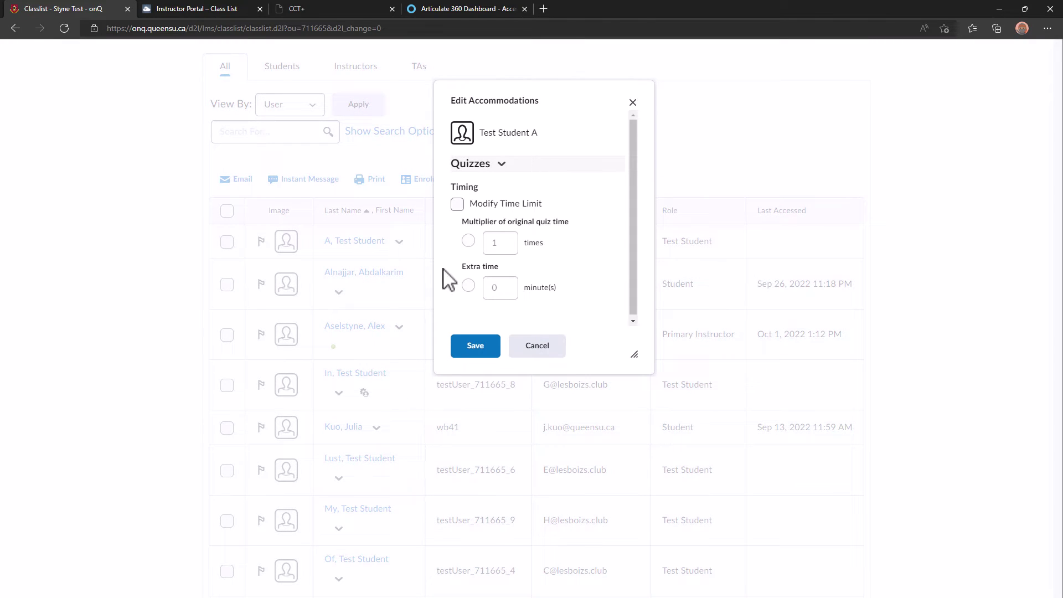
pyautogui.click(458, 205)
pyautogui.click(508, 245)
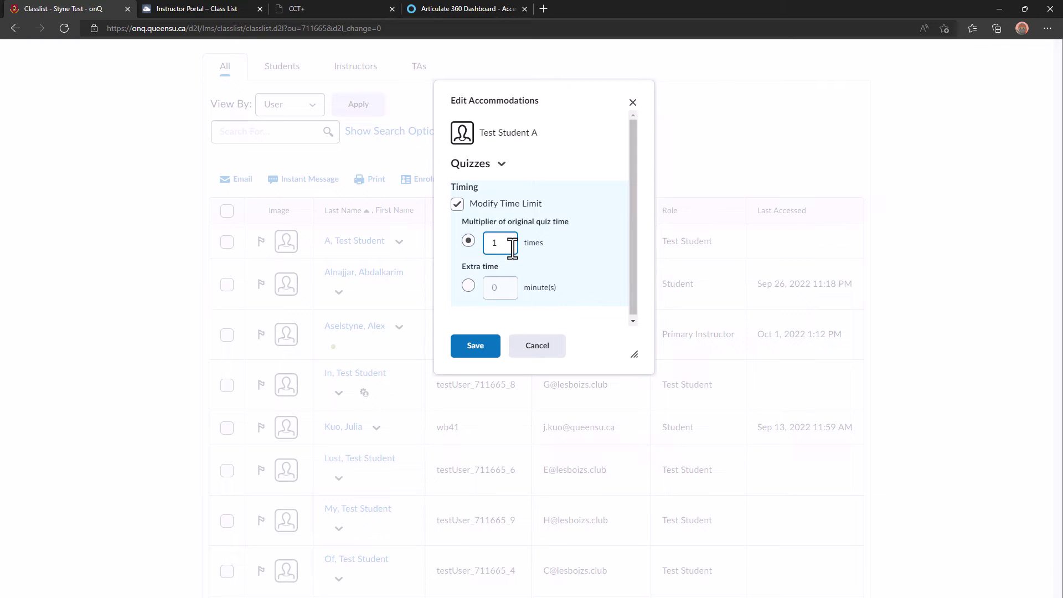
pyautogui.write('.5')
pyautogui.click(481, 351)
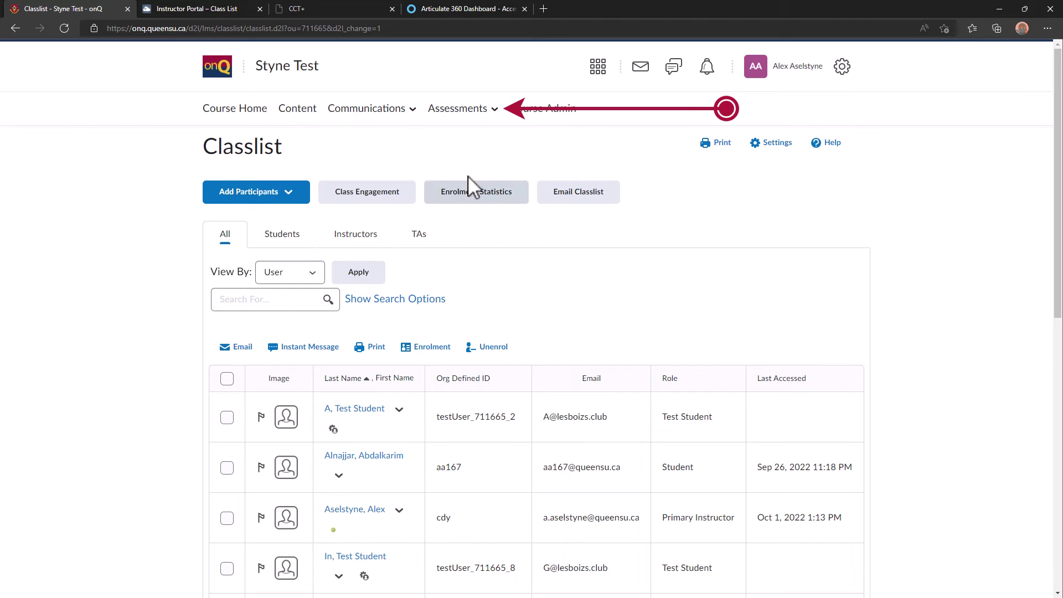
# Open the Knowledge quiz for editing from the course's quizzes and show its restrictions.
pyautogui.click(465, 106)
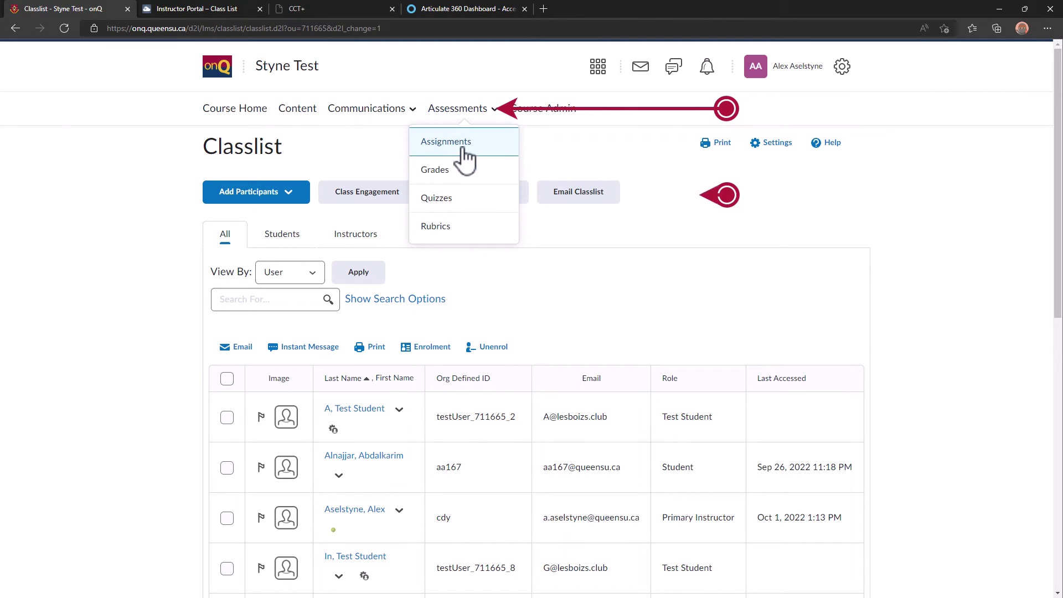
pyautogui.click(464, 206)
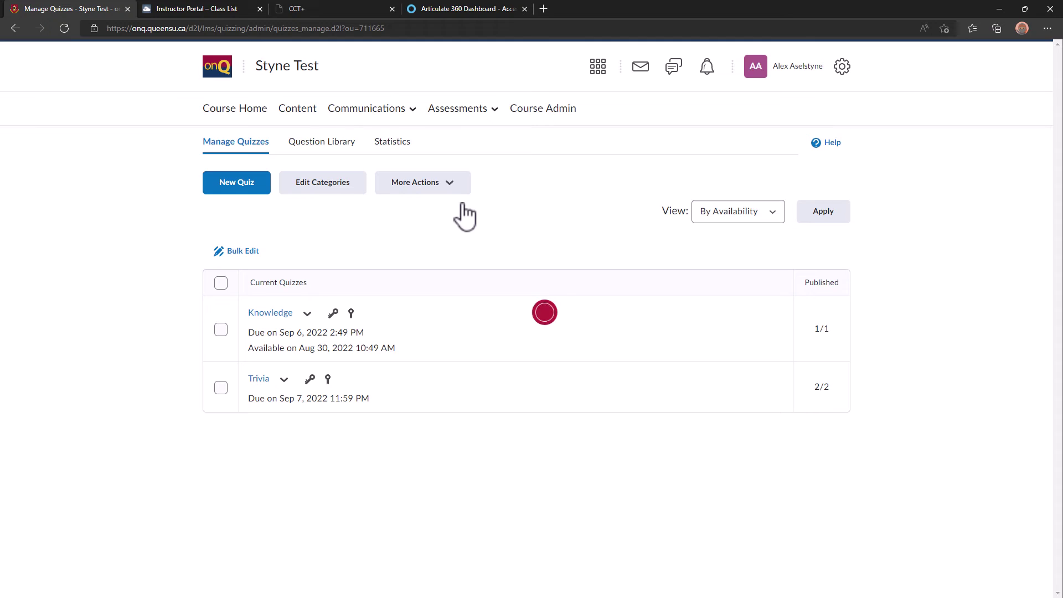
pyautogui.click(308, 317)
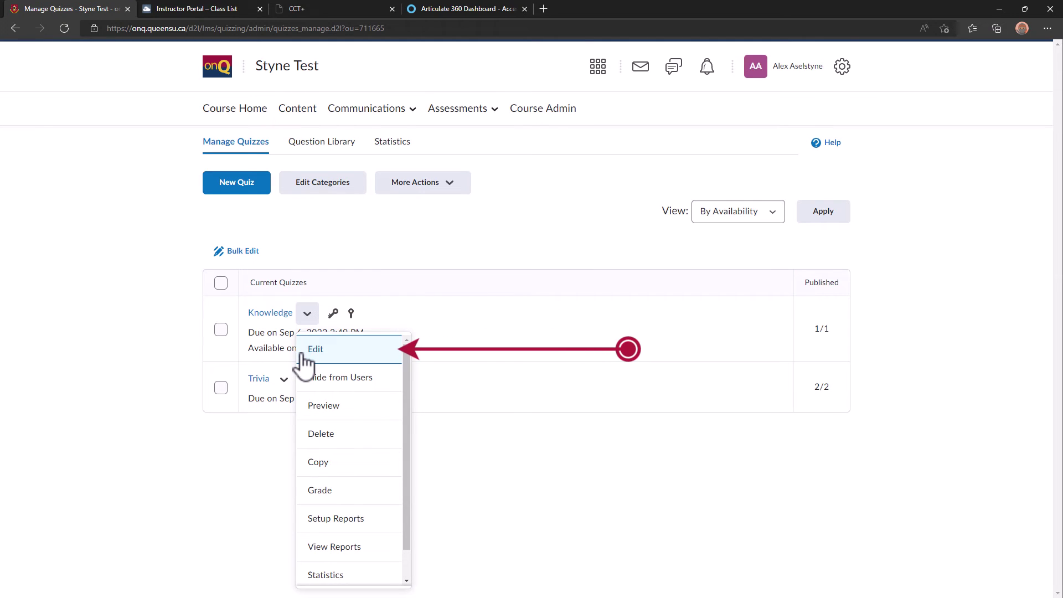
pyautogui.click(303, 357)
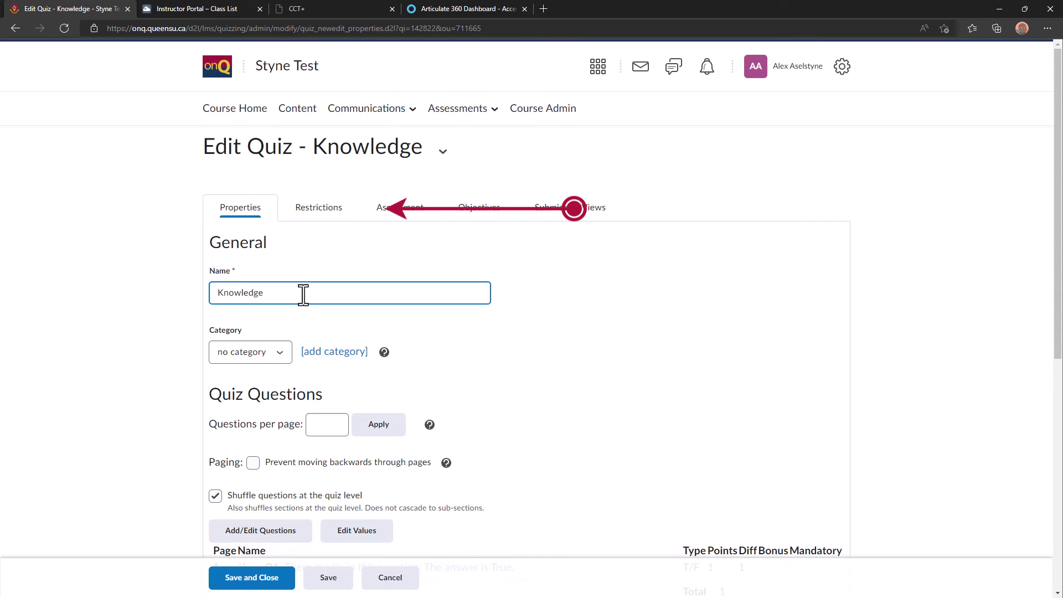
pyautogui.click(305, 210)
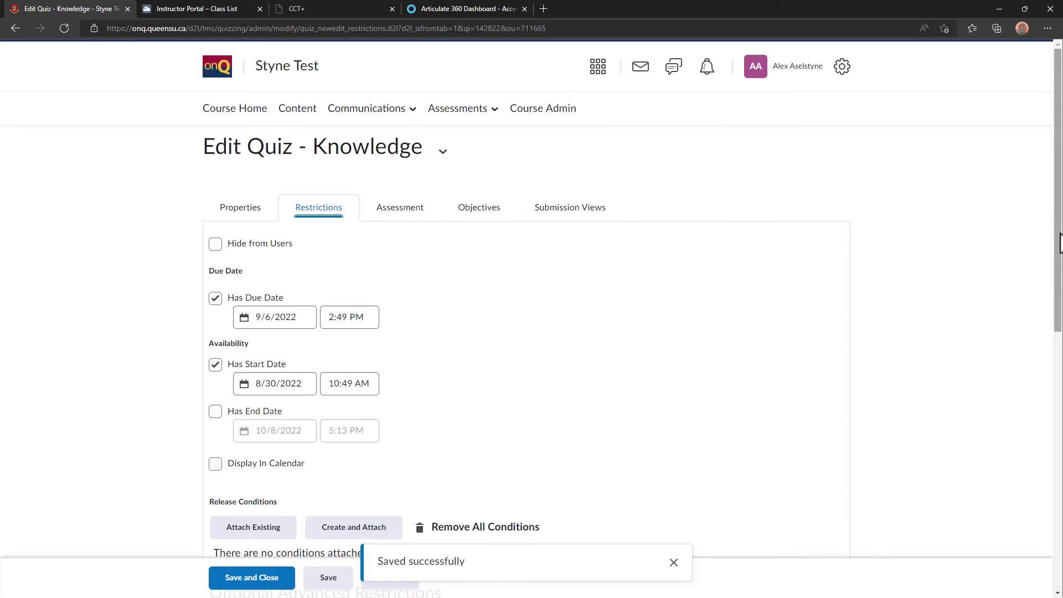
# Start adding users to special access for the Knowledge quiz.
pyautogui.scroll(-5, 1037, 246)
pyautogui.scroll(-1, 552, 439)
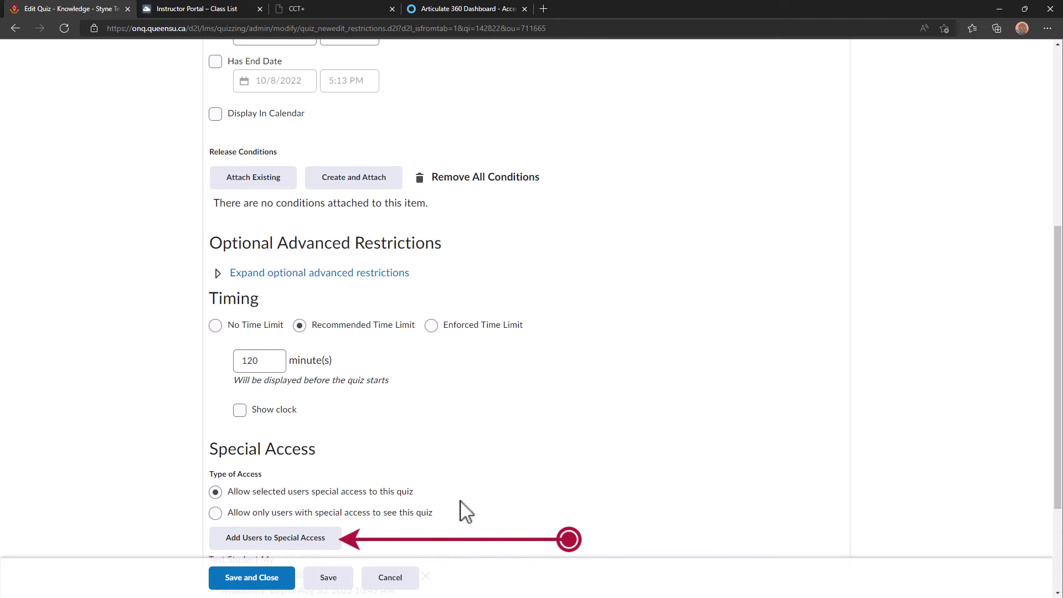
pyautogui.click(252, 545)
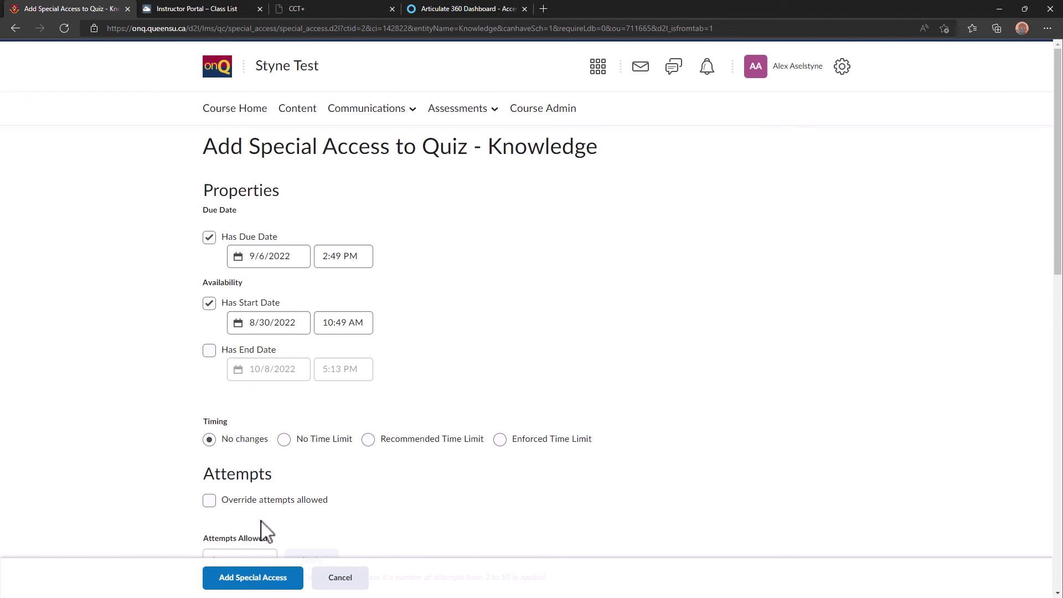
# Set the special-access due time on 9/6/2022 to 10:00 AM.
pyautogui.click(342, 256)
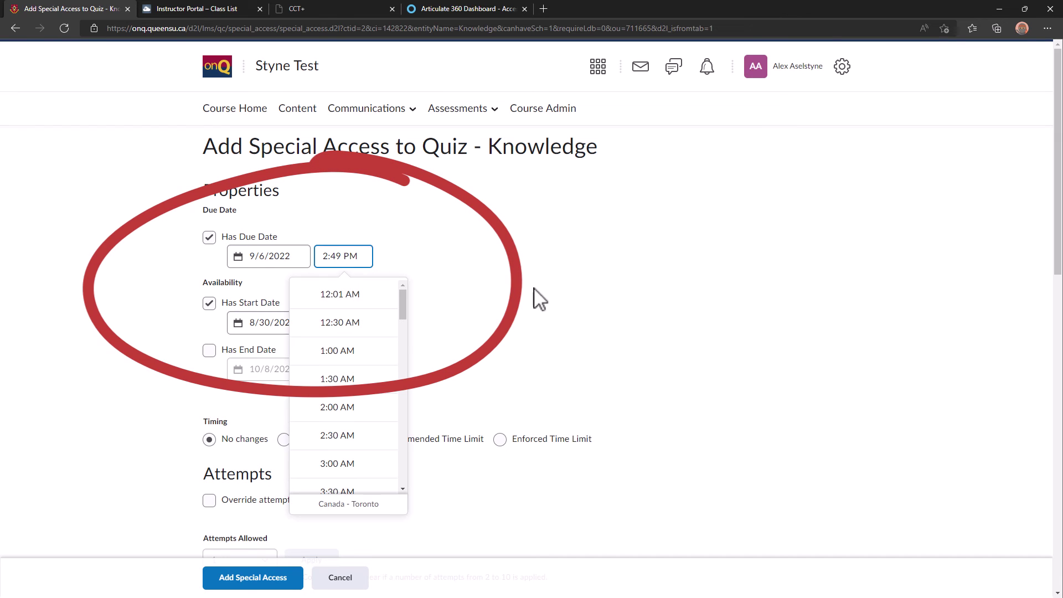
pyautogui.scroll(-2, 357, 471)
pyautogui.scroll(-6, 356, 471)
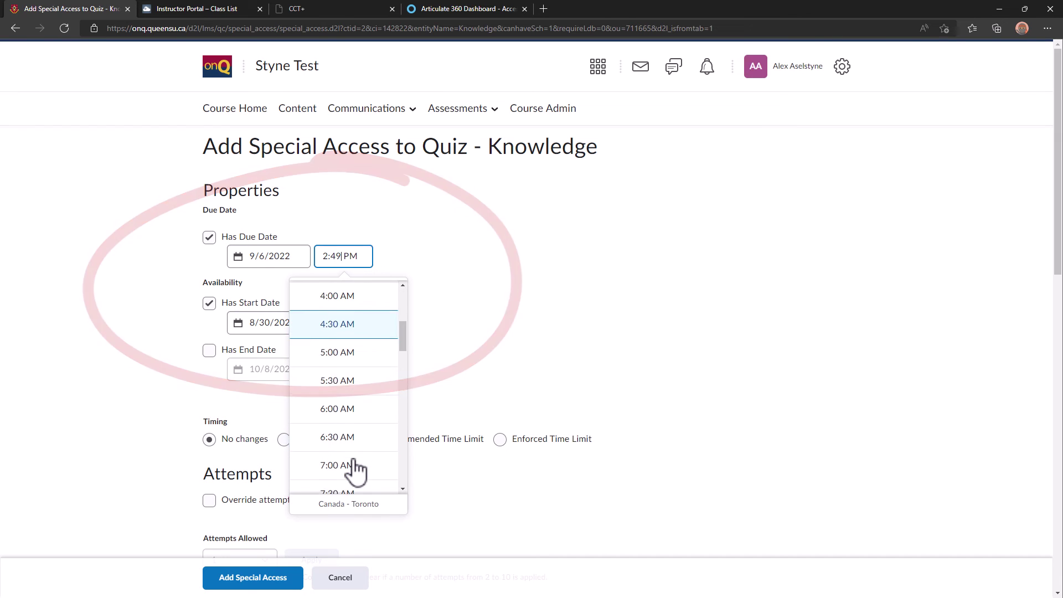
pyautogui.click(360, 441)
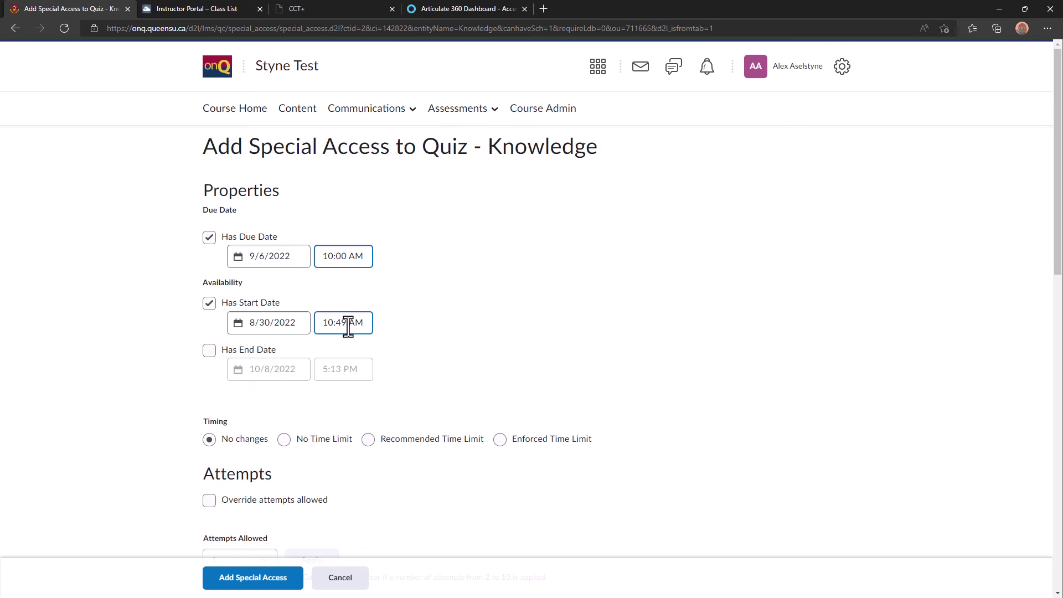
pyautogui.click(352, 255)
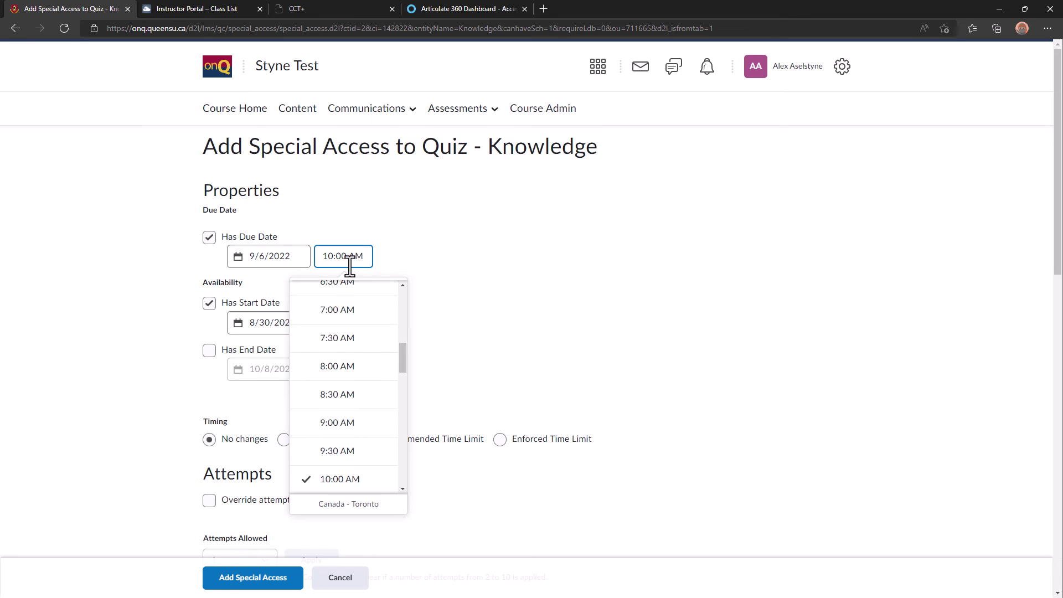
pyautogui.click(334, 322)
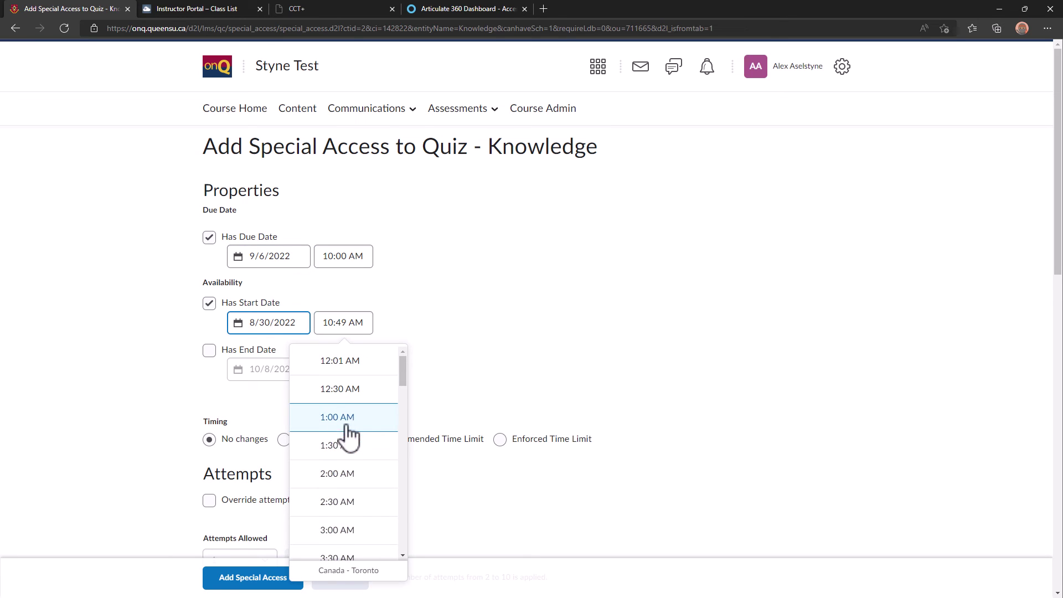
pyautogui.press('Escape')
# Set the special-access timing to Enforced Time Limit.
pyautogui.scroll(-2, 408, 494)
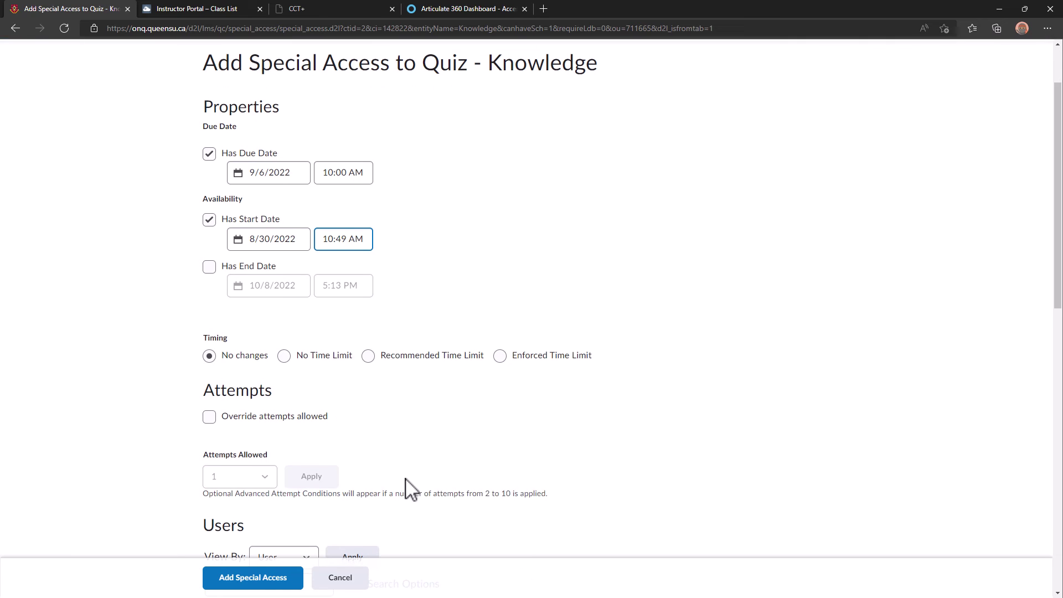
pyautogui.scroll(-1, 403, 472)
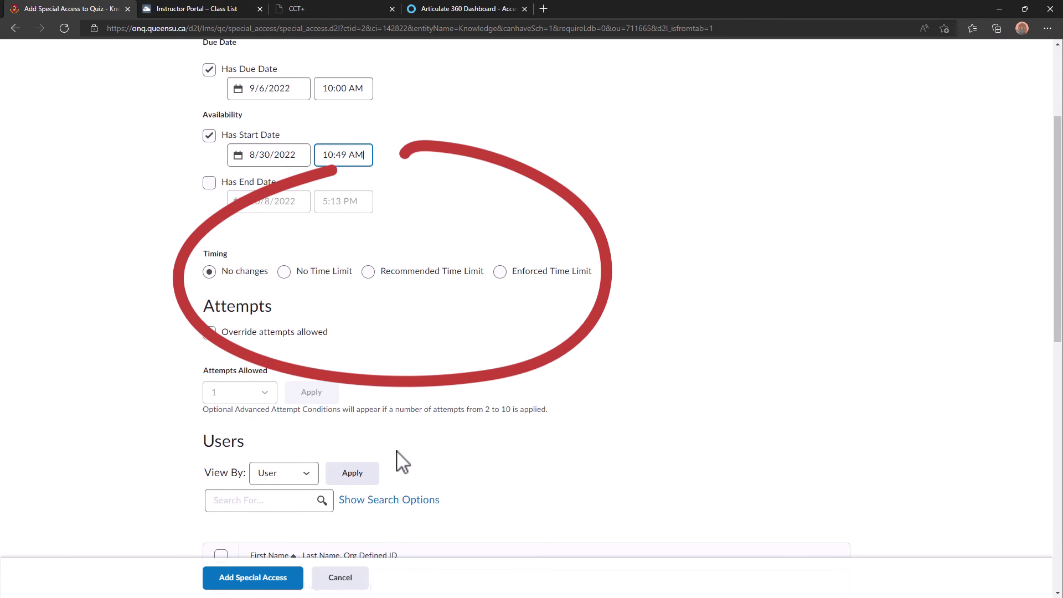
pyautogui.click(310, 274)
pyautogui.click(405, 277)
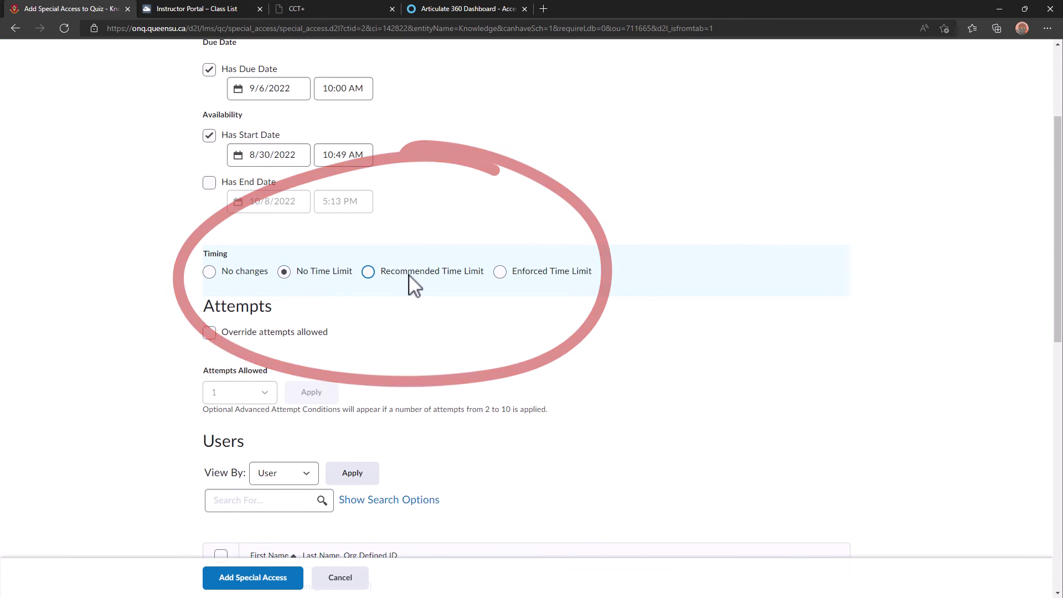
pyautogui.click(501, 272)
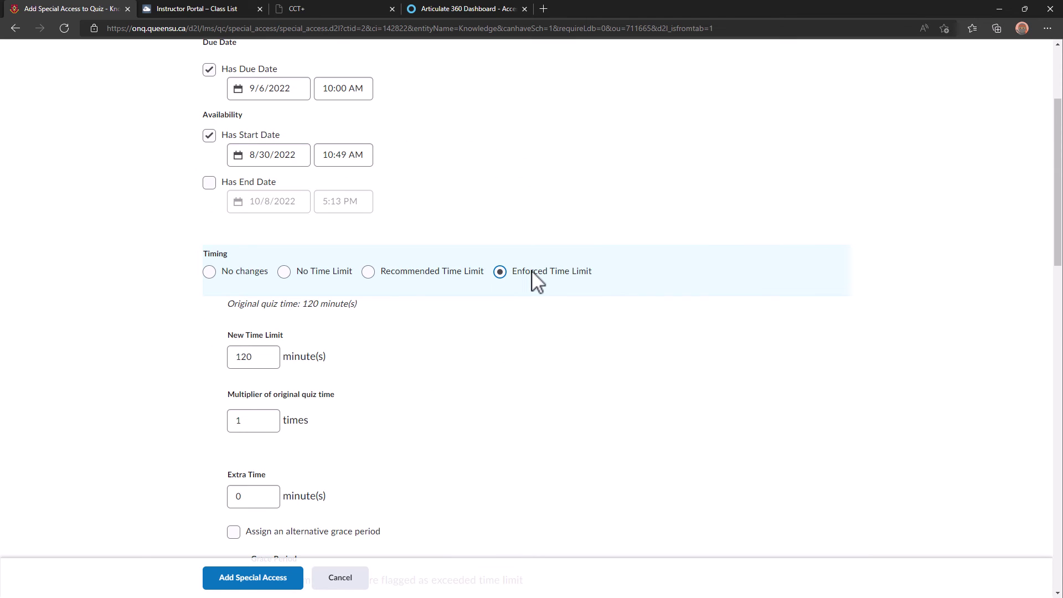
# Return the special-access timing to No changes, then override the attempts allowed with Unlimited and apply it.
pyautogui.click(246, 277)
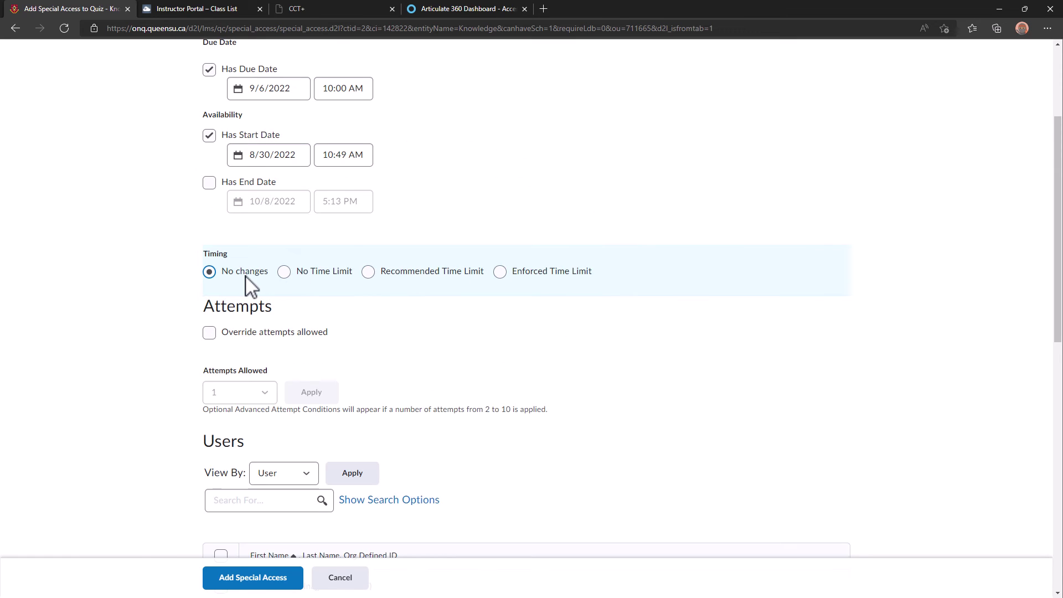
pyautogui.click(242, 340)
pyautogui.click(255, 391)
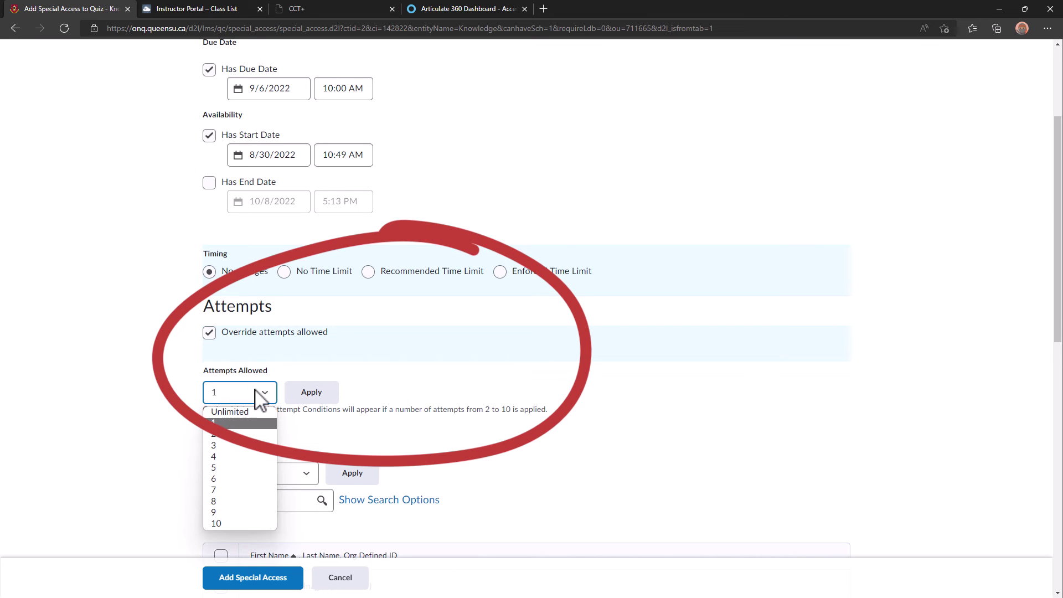
pyautogui.click(225, 413)
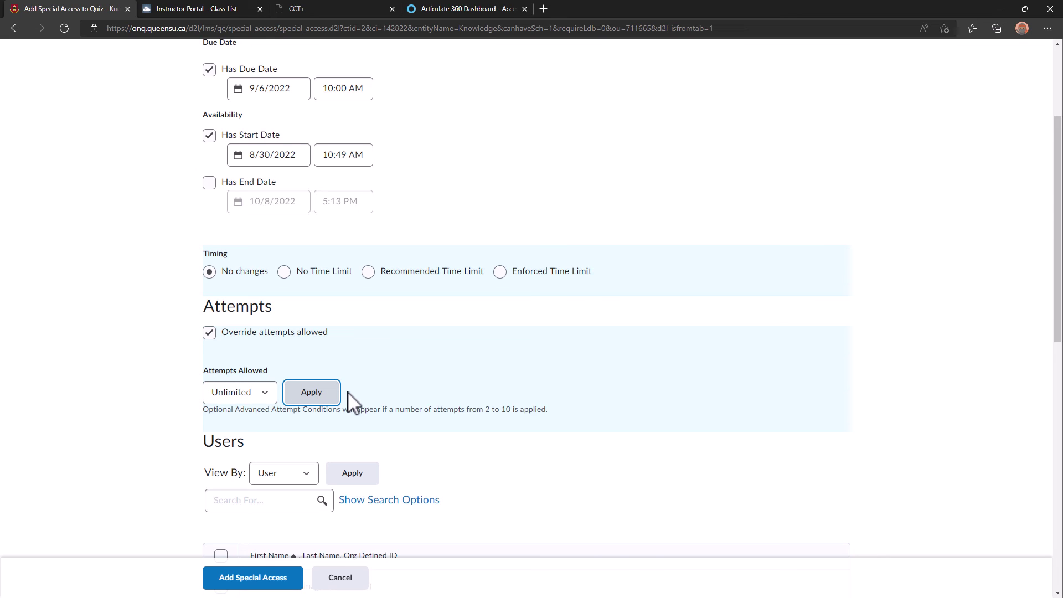
# Grant this special access to the fourth, sixth and seventh test students in the user list.
pyautogui.scroll(-6, 358, 395)
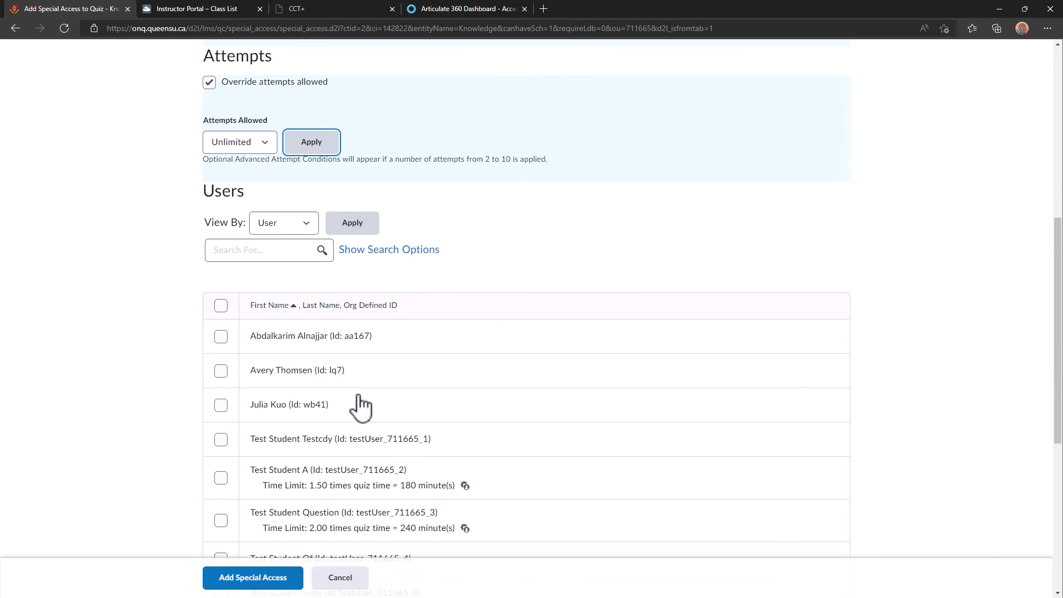
pyautogui.scroll(-2, 360, 406)
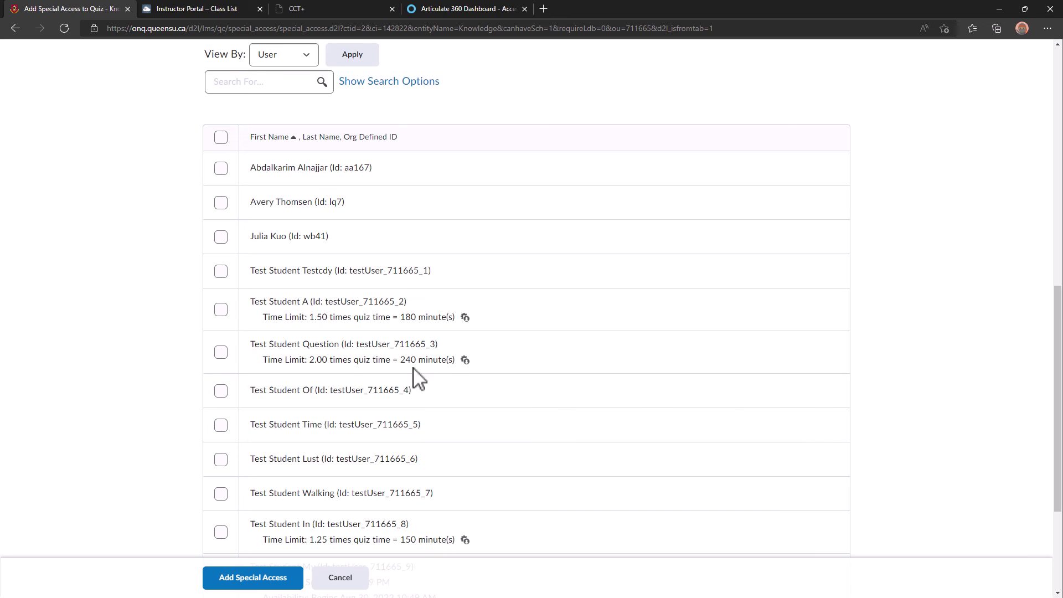
pyautogui.click(221, 391)
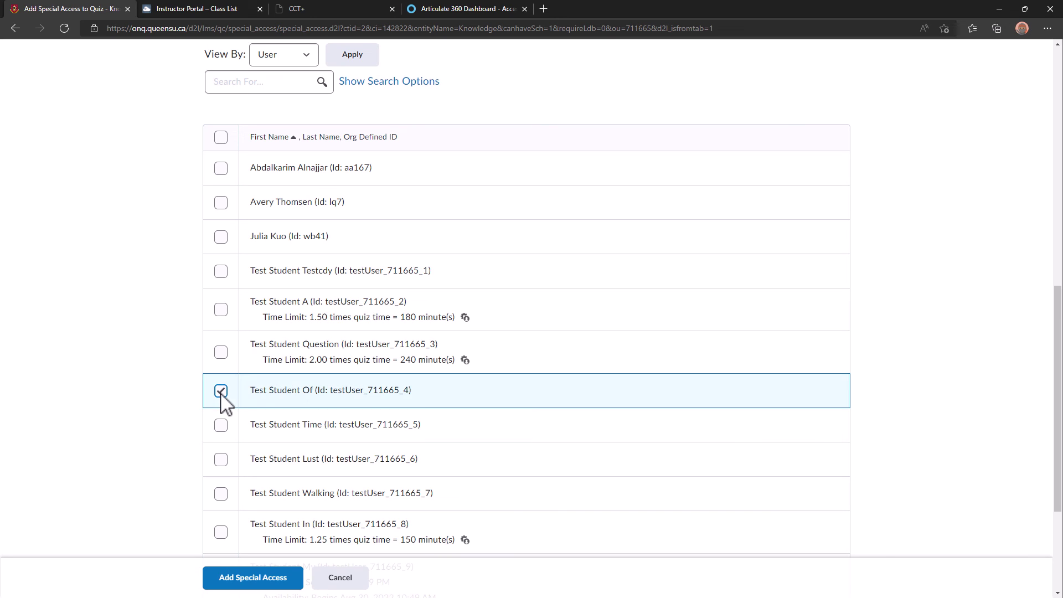
pyautogui.click(221, 460)
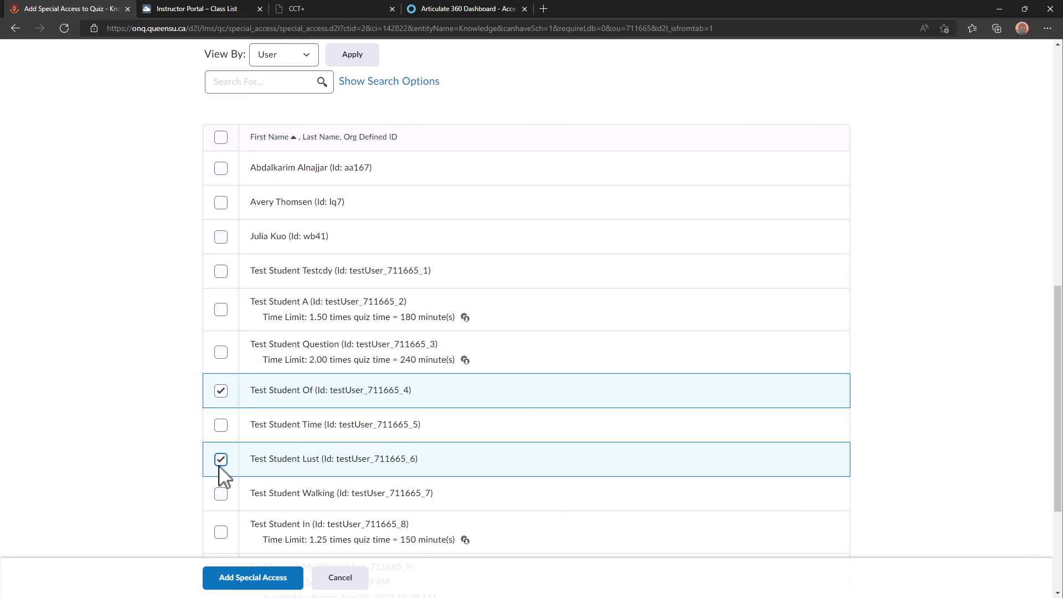
pyautogui.click(221, 494)
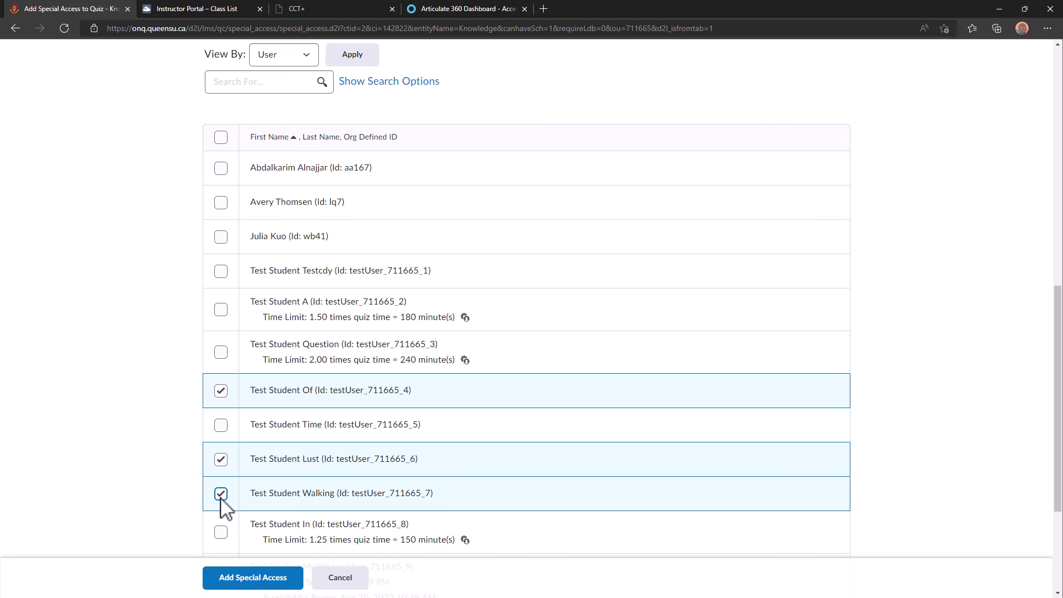
pyautogui.click(221, 494)
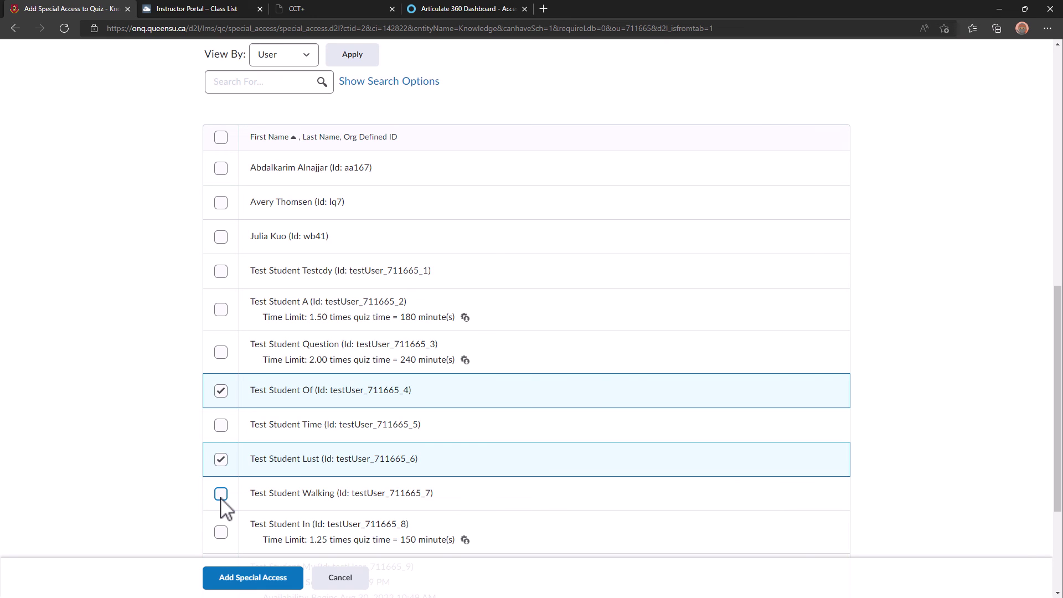
pyautogui.click(221, 494)
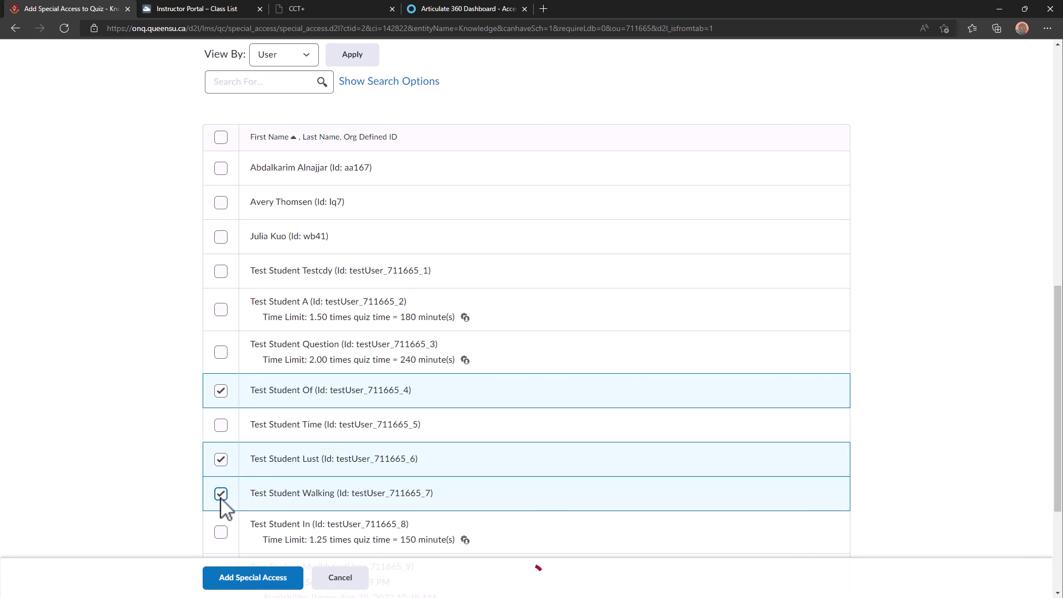
pyautogui.click(240, 583)
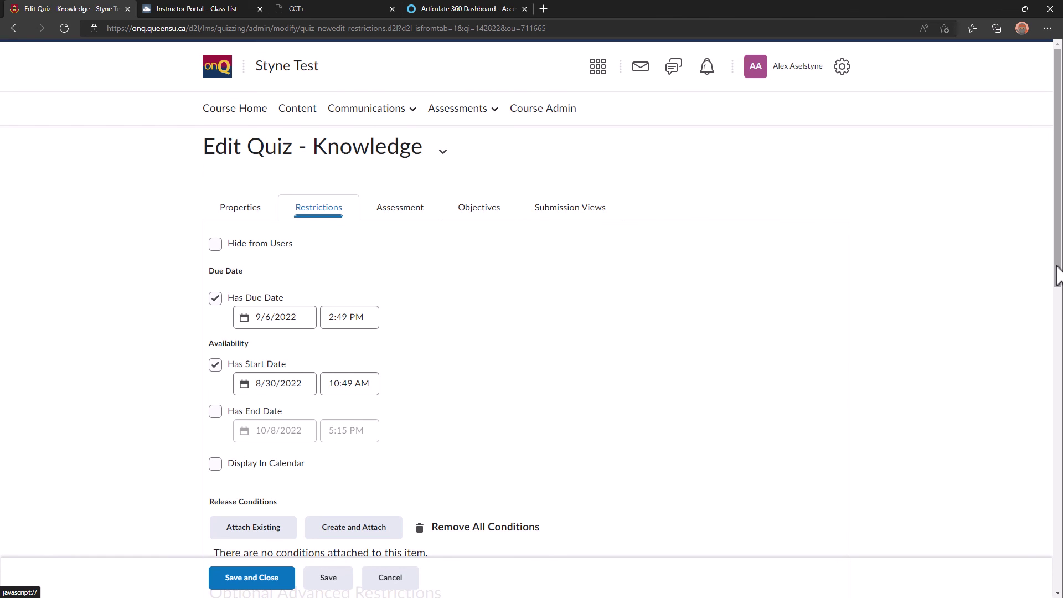
# Start another special-access entry for the Knowledge quiz and set its due time on 9/6/2022 to 3:00 PM.
pyautogui.moveTo(1057, 274); pyautogui.dragTo(962, 552)
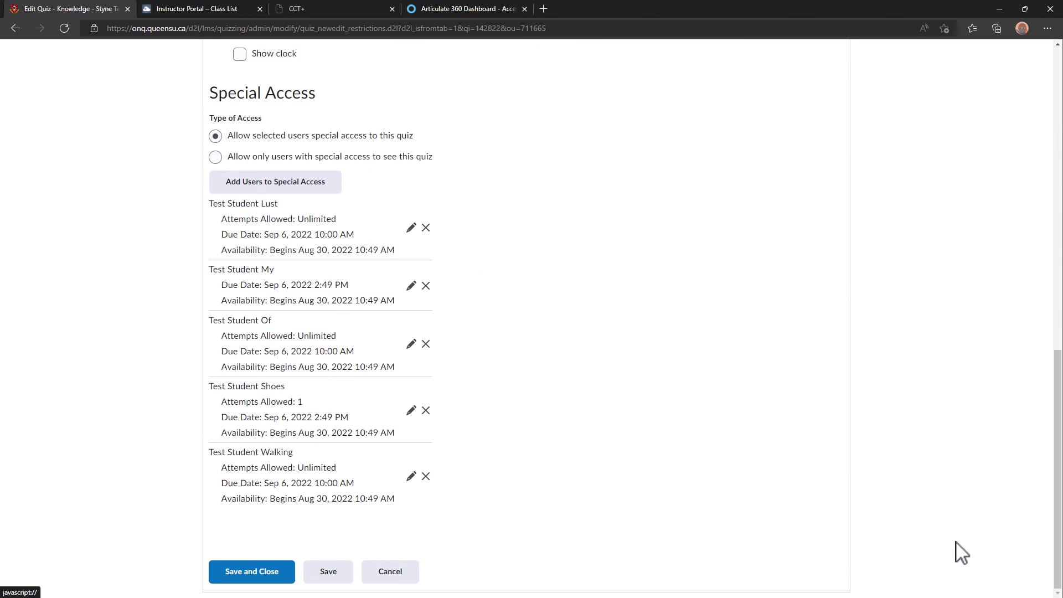
pyautogui.click(277, 186)
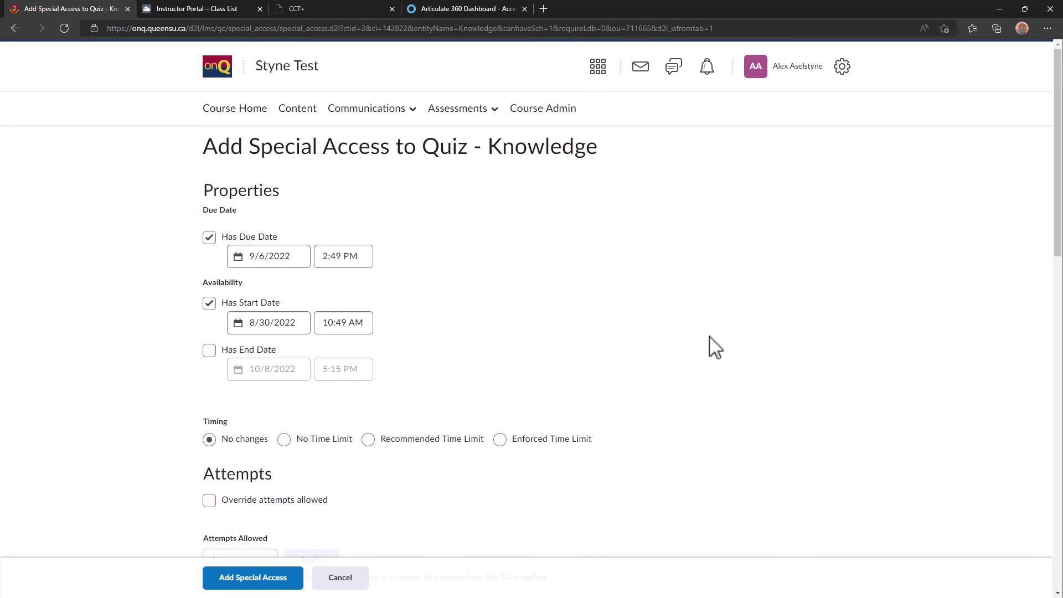
pyautogui.click(366, 258)
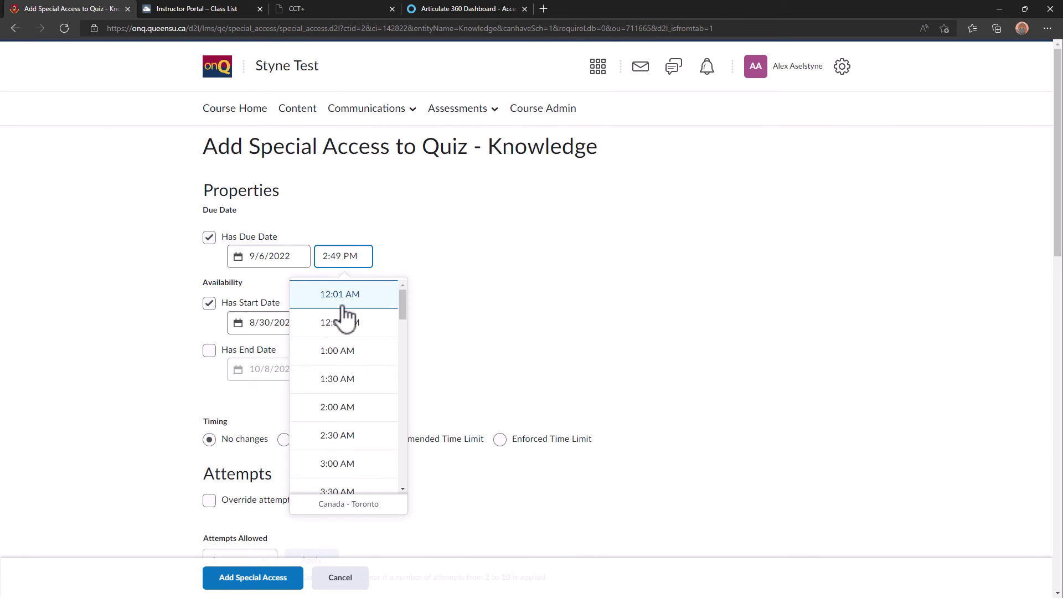
pyautogui.scroll(-10, 335, 482)
pyautogui.click(336, 478)
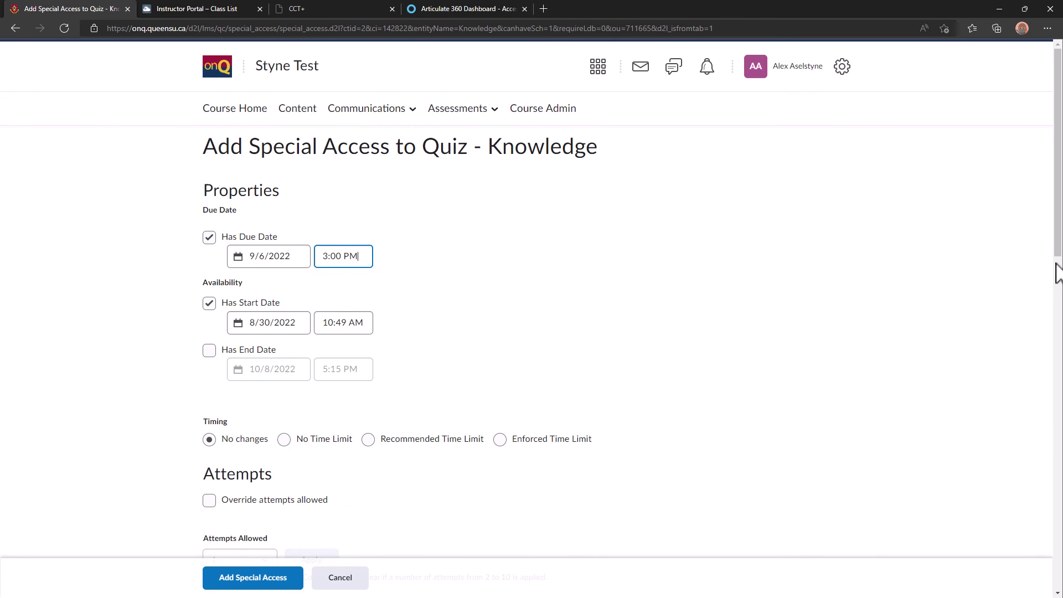
# Grant this special access to the eighth test student, who has the 1.25 times quiz time limit.
pyautogui.moveTo(1057, 271); pyautogui.dragTo(1011, 536)
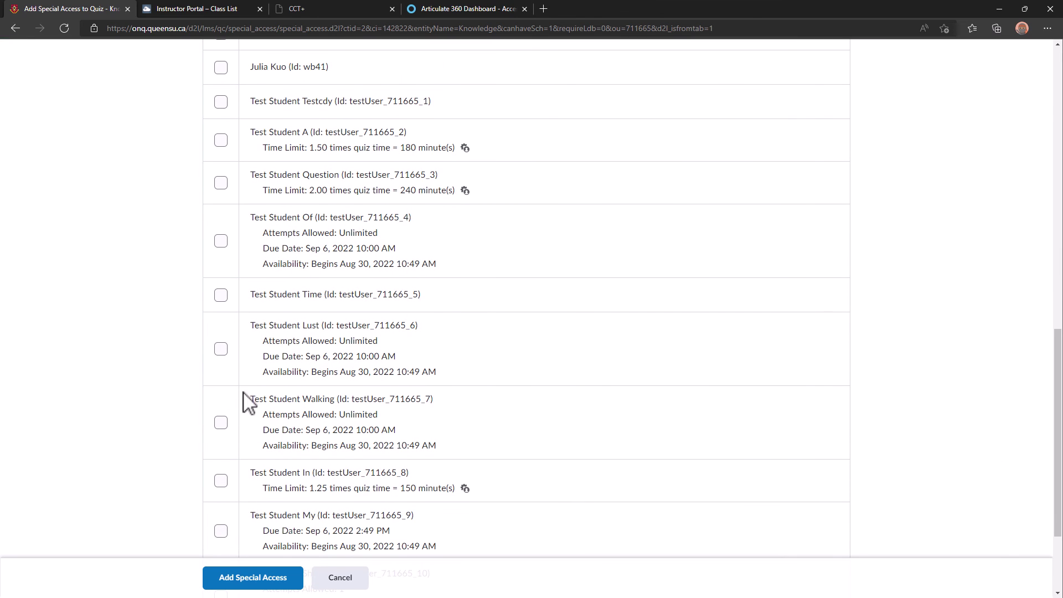
pyautogui.click(221, 481)
pyautogui.click(222, 582)
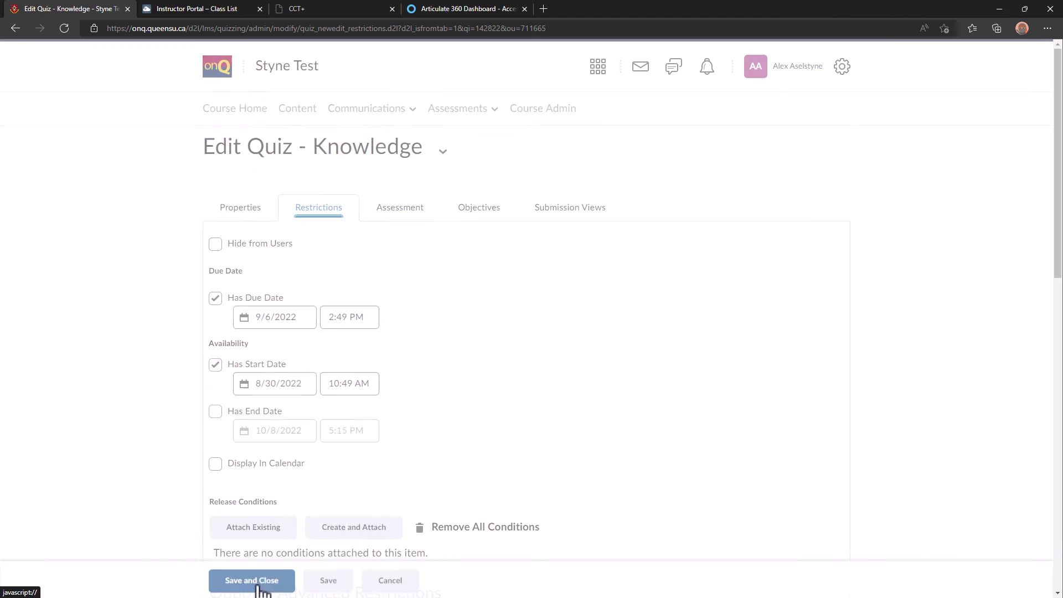
# Review the Knowledge quiz's special-access list, then save and close the quiz.
pyautogui.moveTo(1051, 273); pyautogui.dragTo(1009, 519)
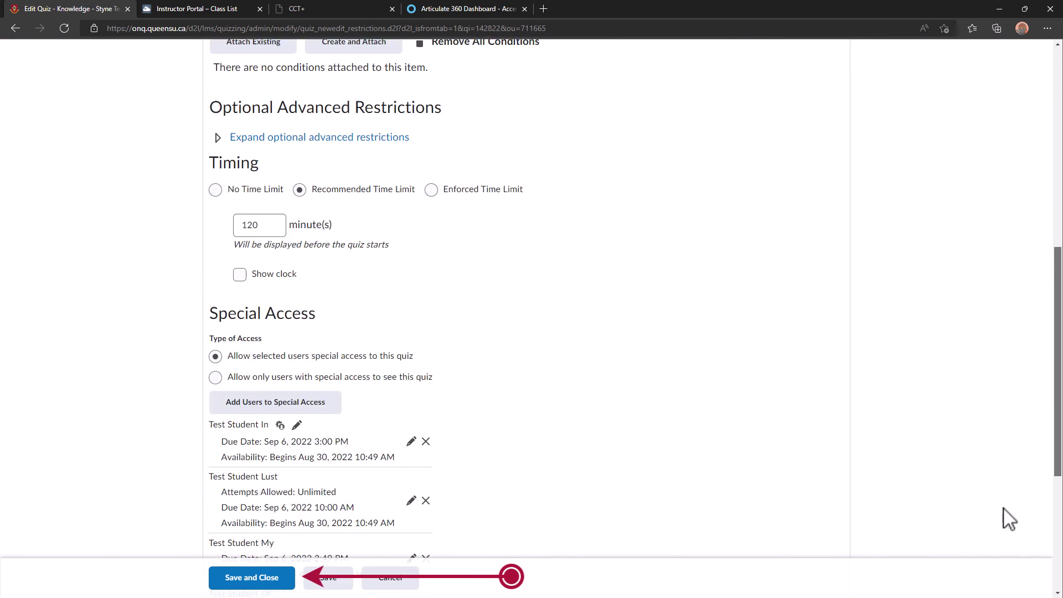
pyautogui.scroll(-5, 1009, 520)
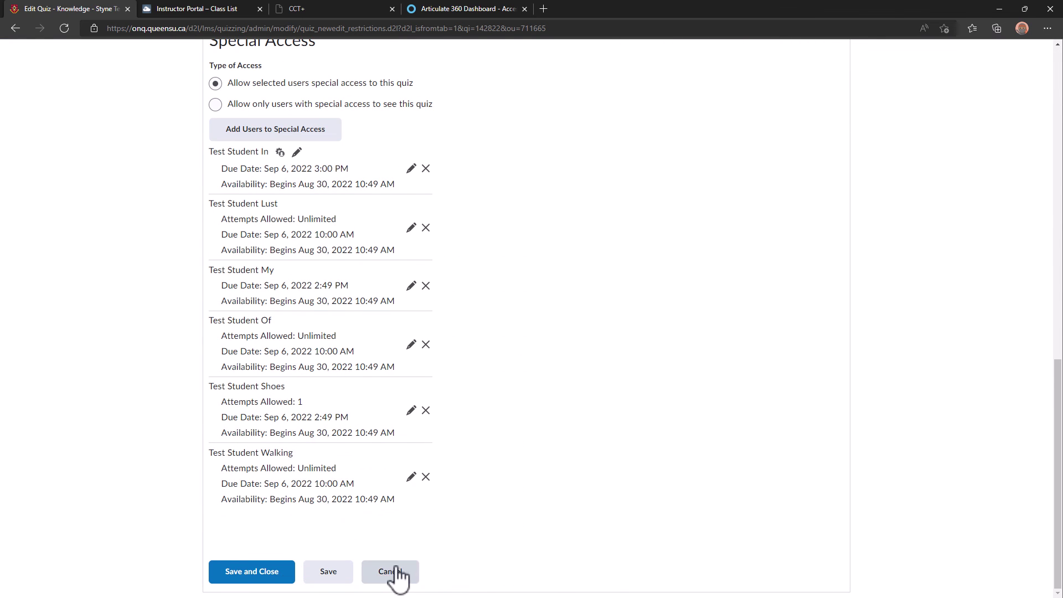
pyautogui.click(277, 575)
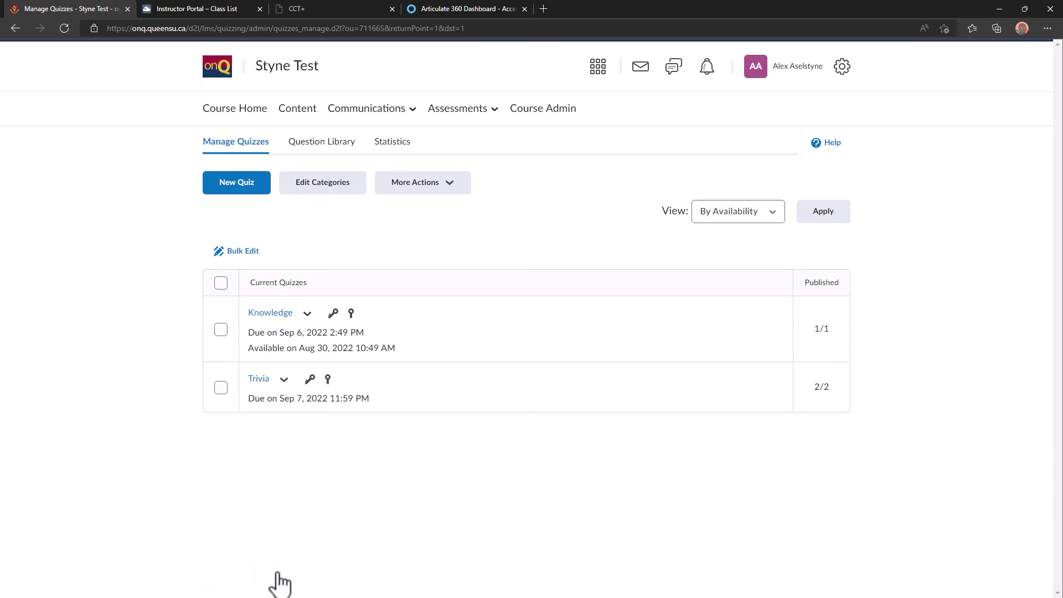
# Open the Trivia quiz for editing and show the special access settings in its restrictions.
pyautogui.click(284, 380)
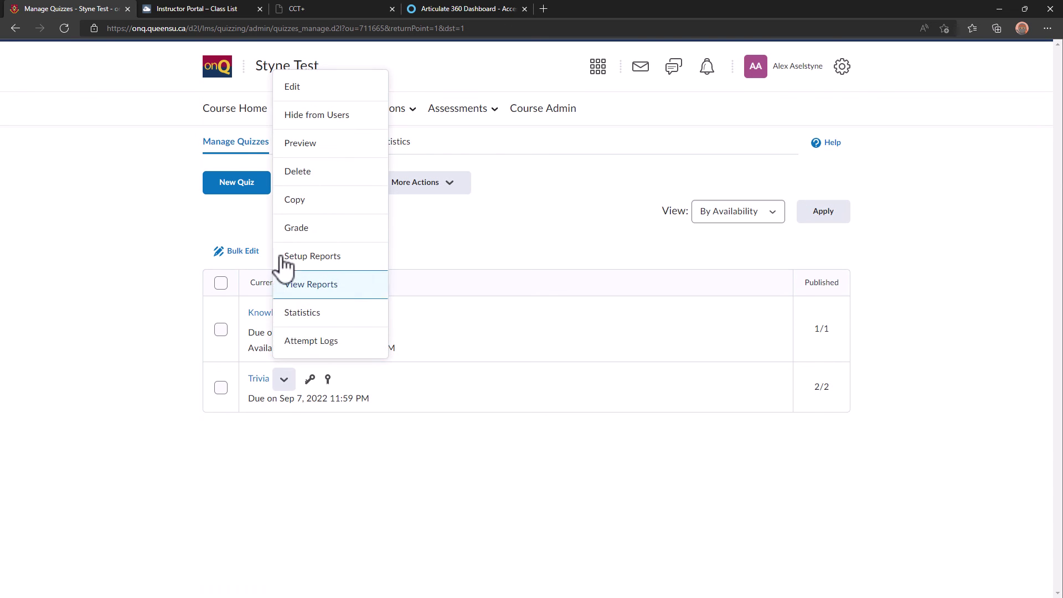
pyautogui.click(296, 87)
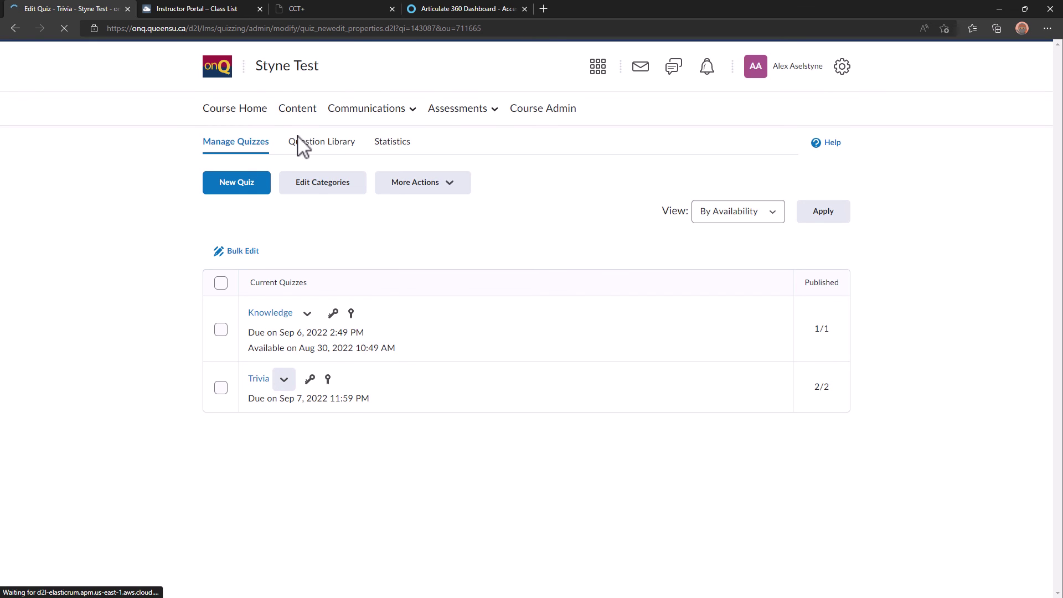
pyautogui.click(302, 212)
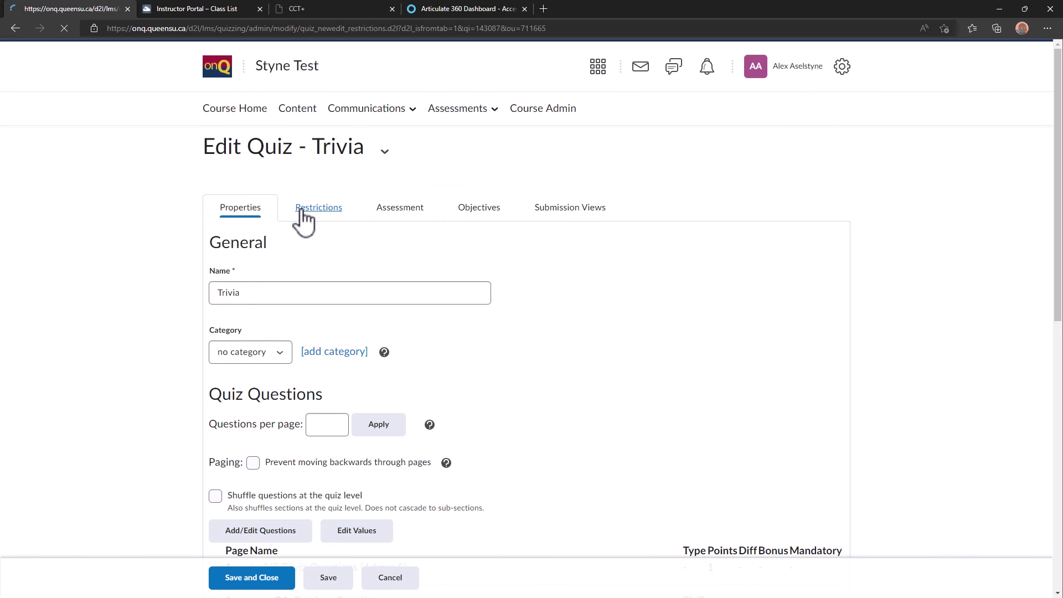
pyautogui.moveTo(1058, 221); pyautogui.dragTo(1057, 482)
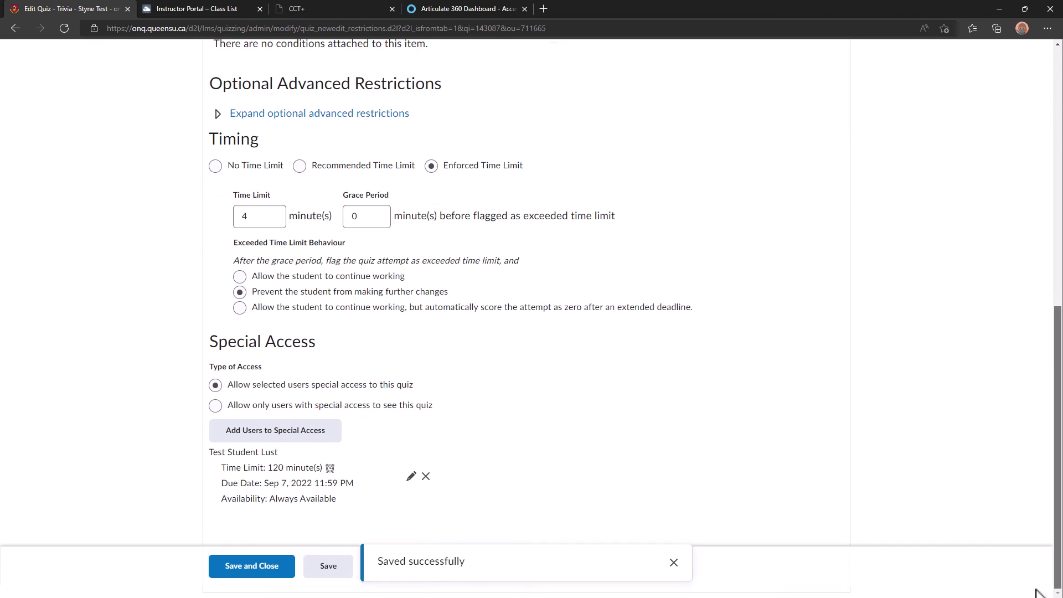